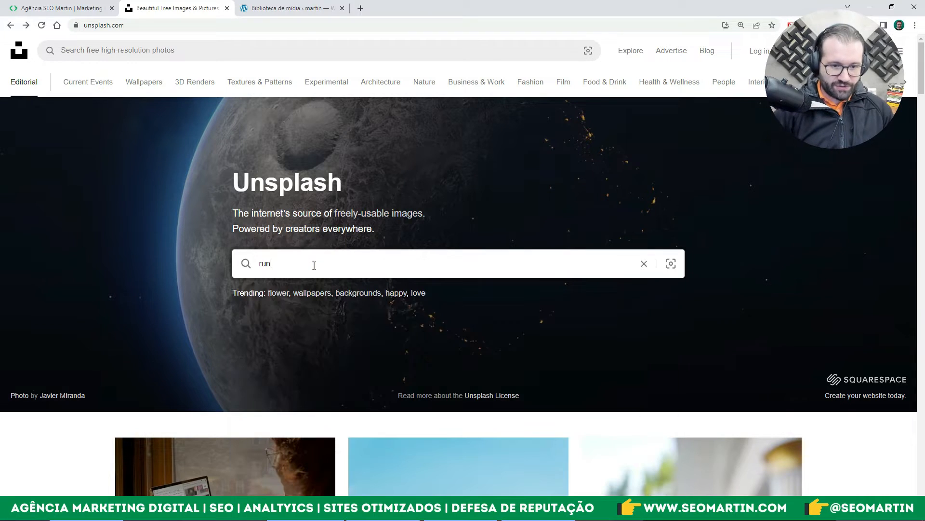
# Search Unsplash for "run" and browse the photo results.
pyautogui.press('Return')
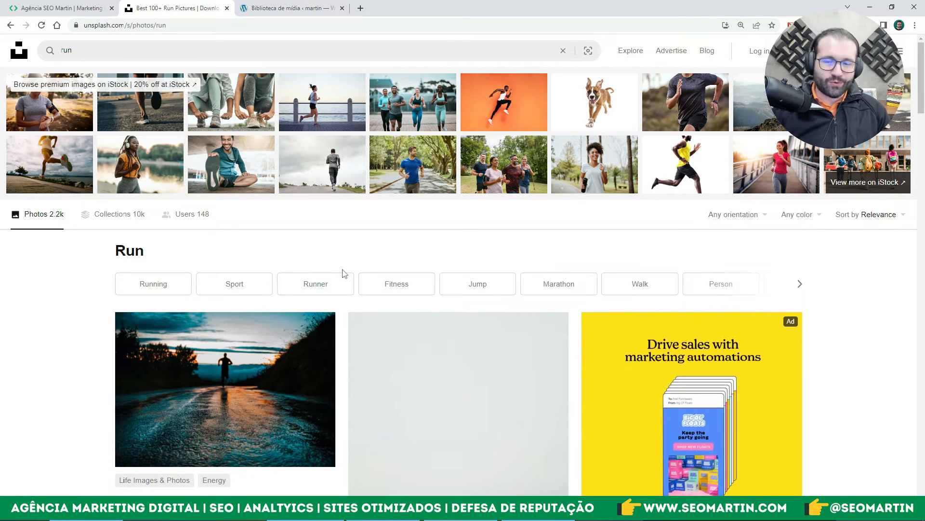
pyautogui.scroll(-5, 400, 233)
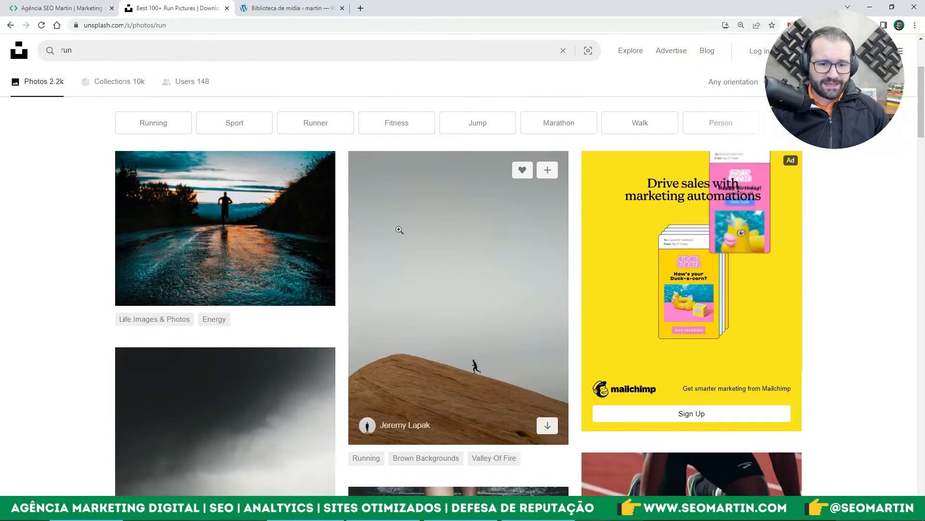
pyautogui.scroll(-7, 406, 249)
pyautogui.scroll(14, 424, 279)
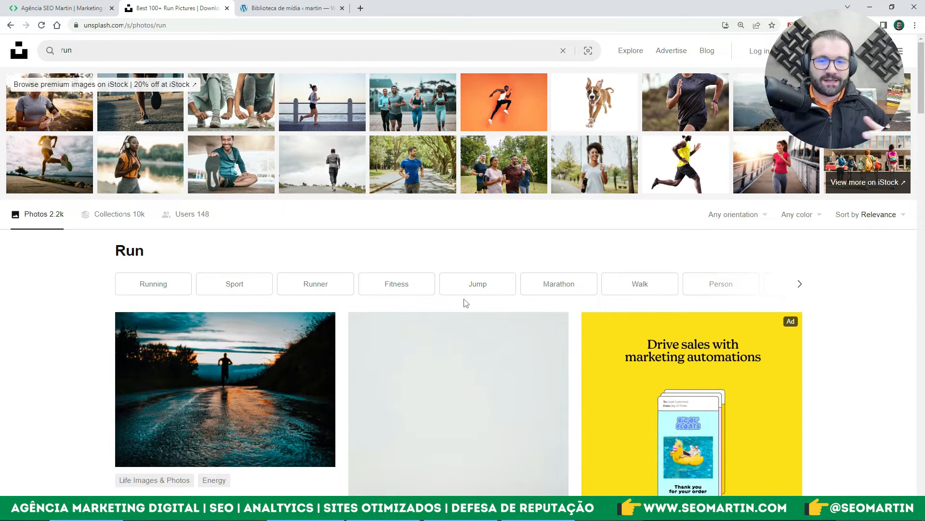
pyautogui.scroll(-3, 466, 299)
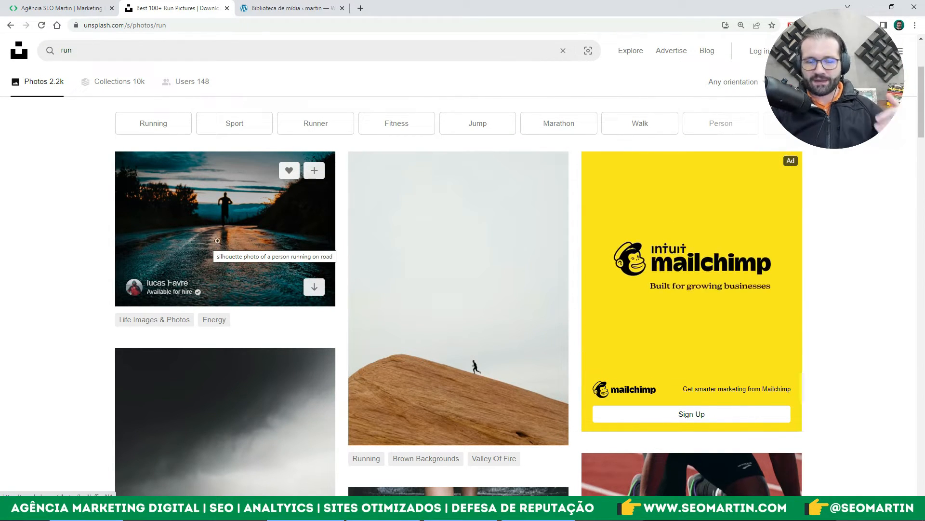
pyautogui.scroll(3, 617, 258)
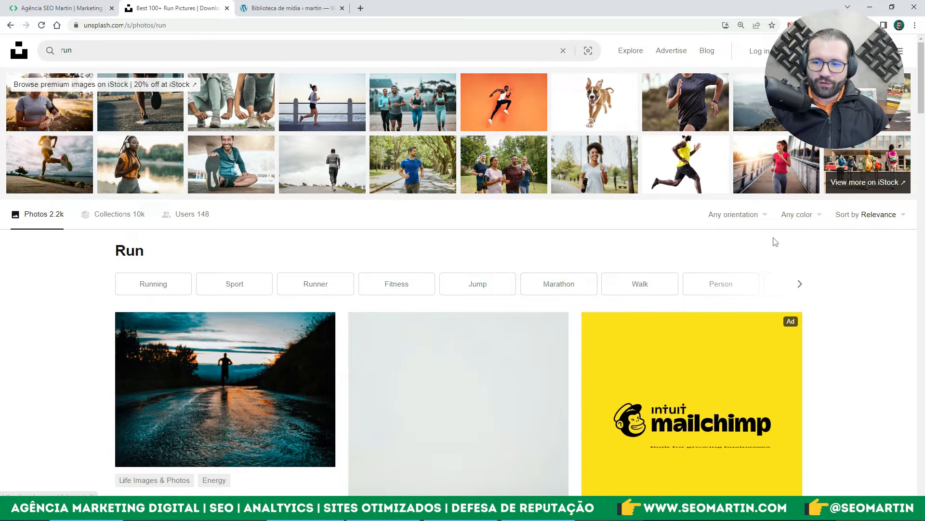
# Filter the run photos to Landscape orientation and look over the filtered results.
pyautogui.click(750, 223)
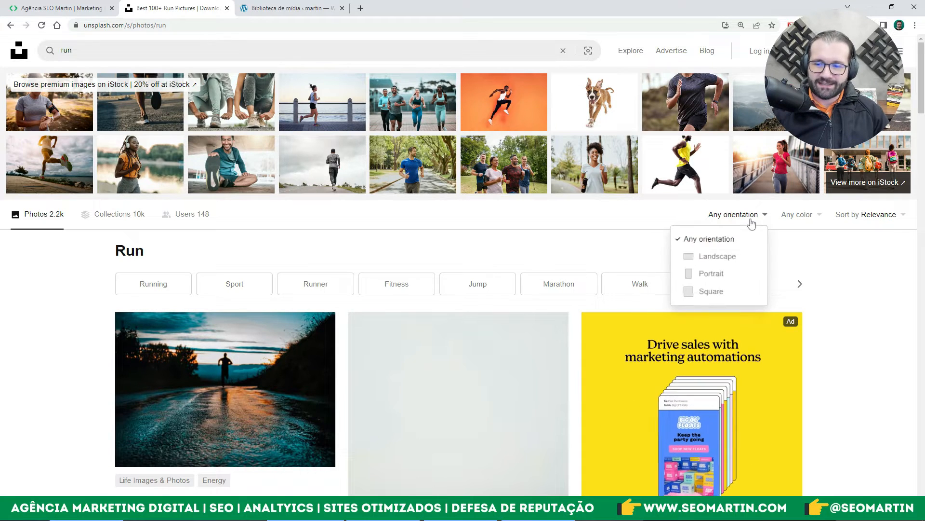
pyautogui.click(695, 259)
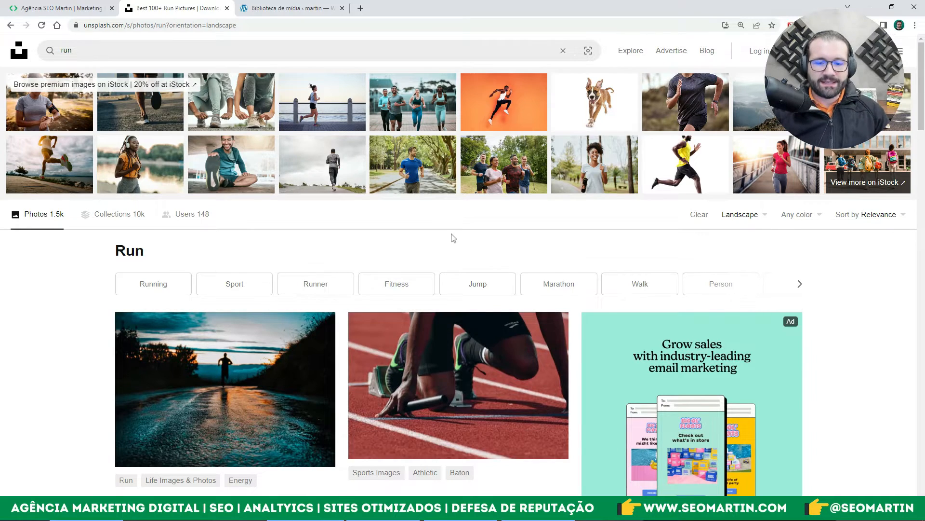
pyautogui.scroll(-3, 450, 236)
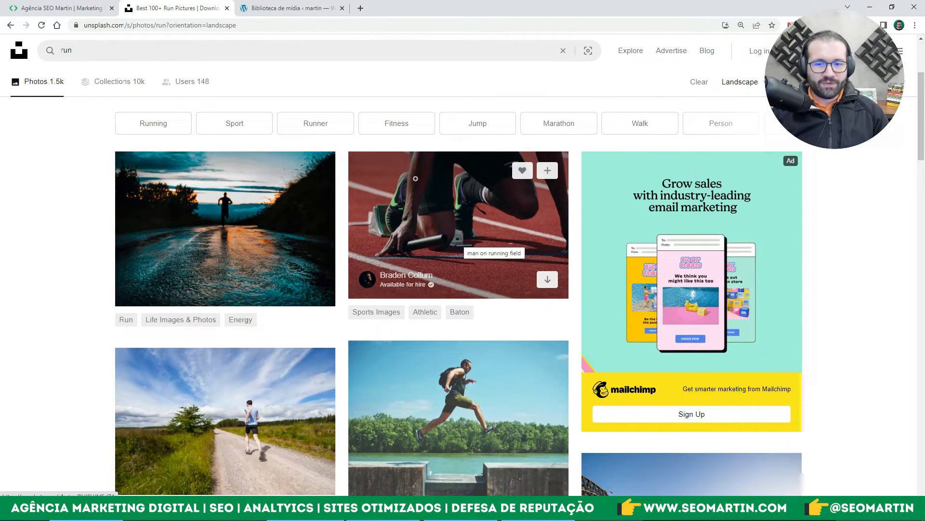
# Open the photo of the sprinter crouching on the red track, view its available download sizes, and return to the results.
pyautogui.click(459, 191)
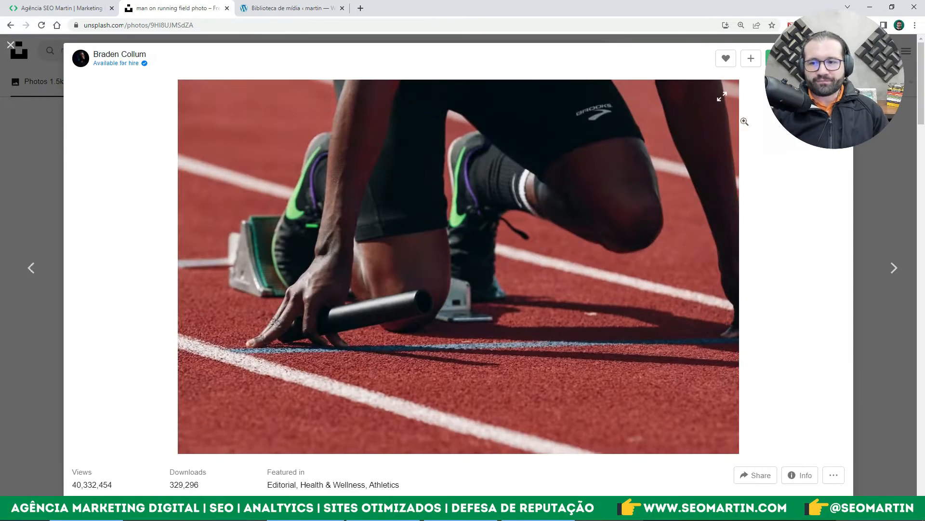
pyautogui.click(836, 59)
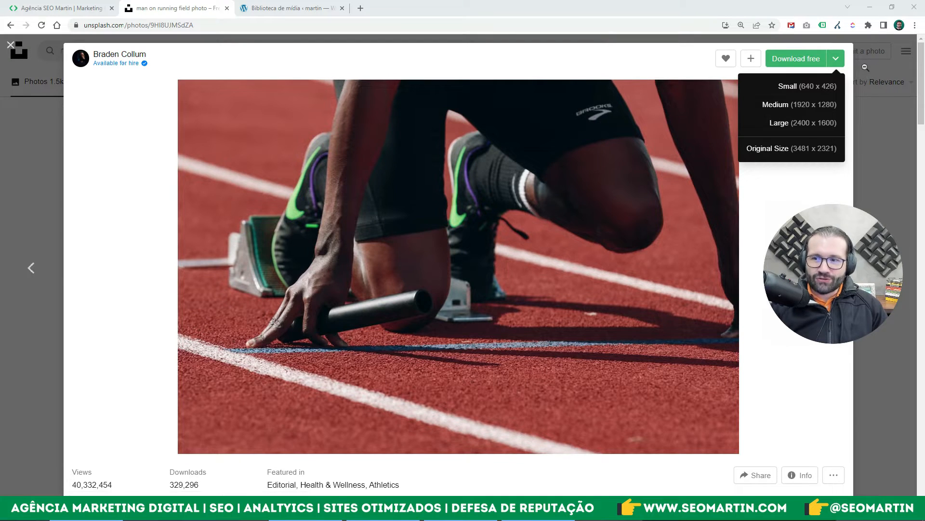
pyautogui.click(865, 71)
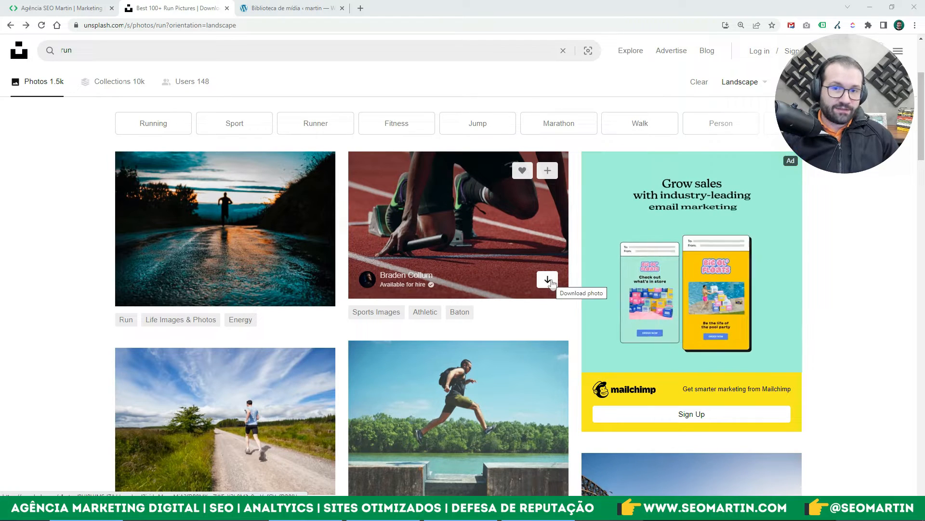
# Download the photos of the crouching sprinter, the silhouette on the wet road, the runner on the country path, and the track runners seen from above.
pyautogui.click(548, 281)
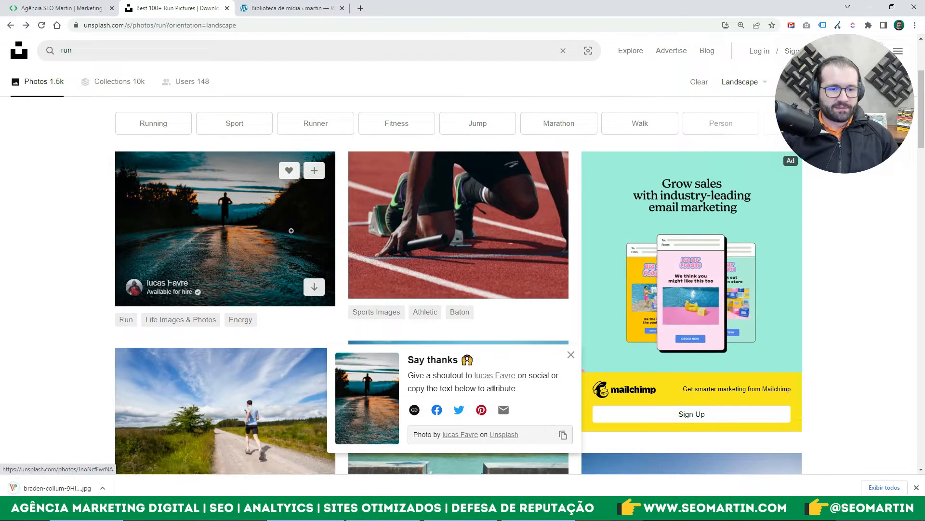
pyautogui.scroll(-3, 287, 225)
pyautogui.scroll(-3, 287, 225)
pyautogui.click(312, 151)
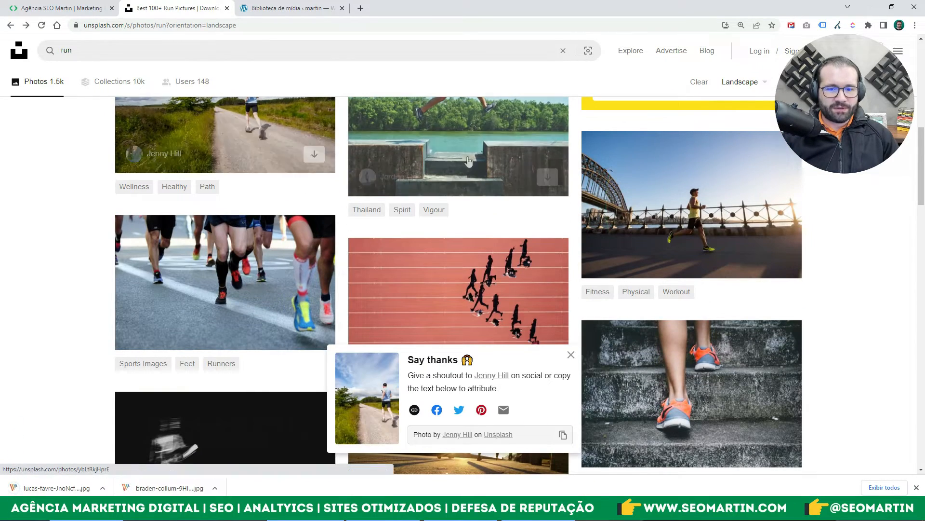
pyautogui.scroll(-3, 498, 131)
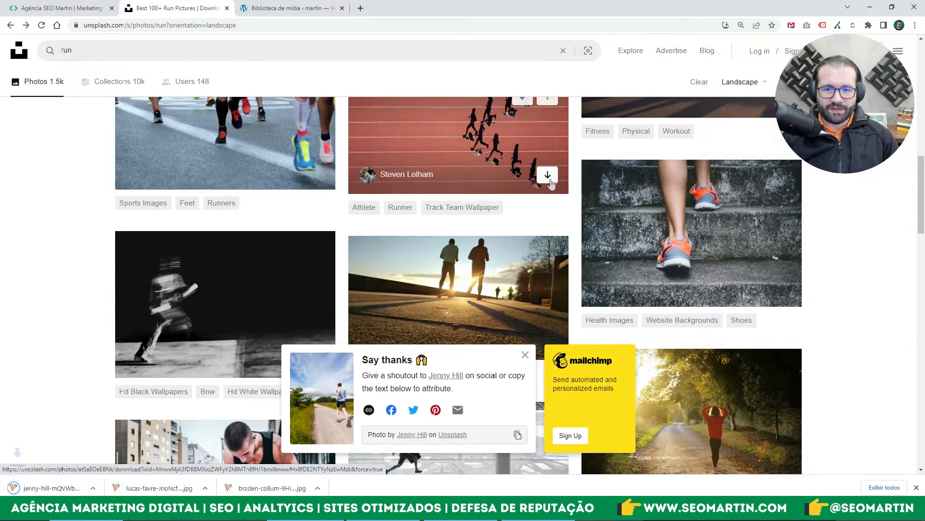
pyautogui.click(548, 176)
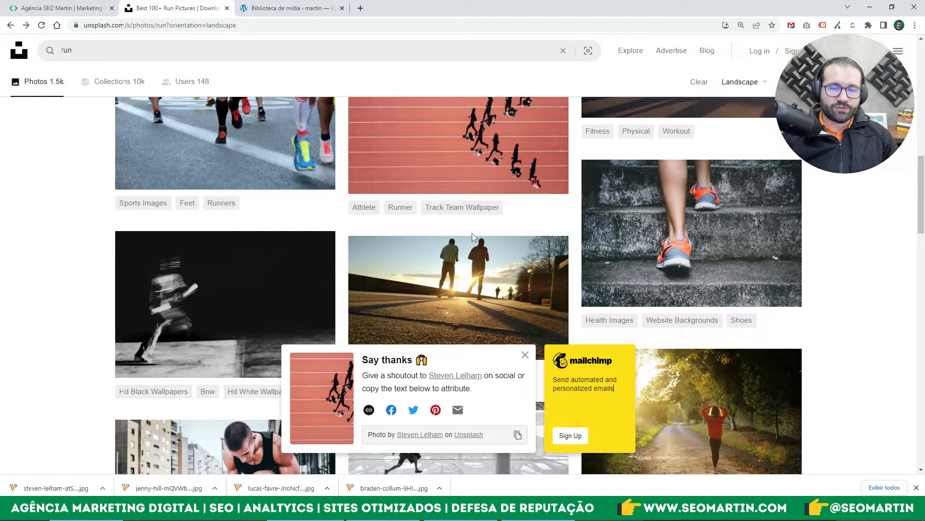
# Switch to the desktop and open the corrida folder inside the images folder, with the icons enlarged.
pyautogui.click(916, 487)
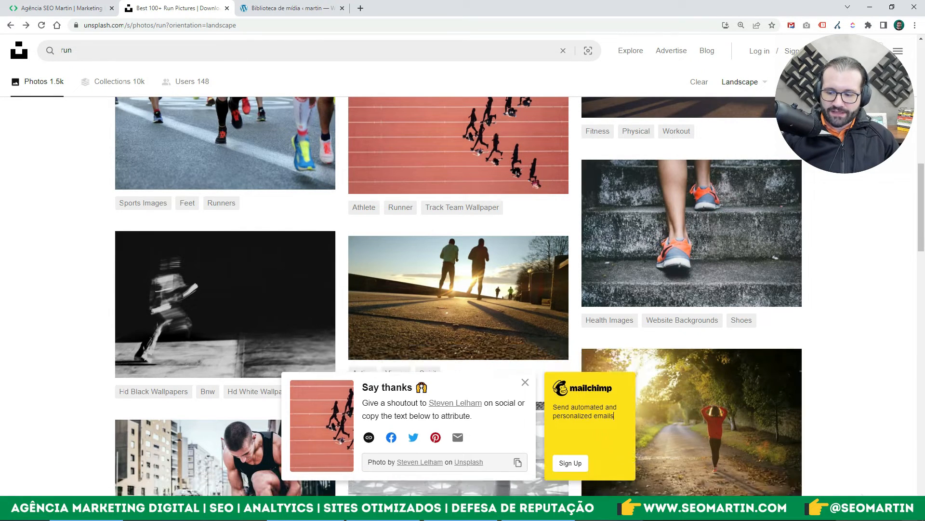
pyautogui.click(924, 512)
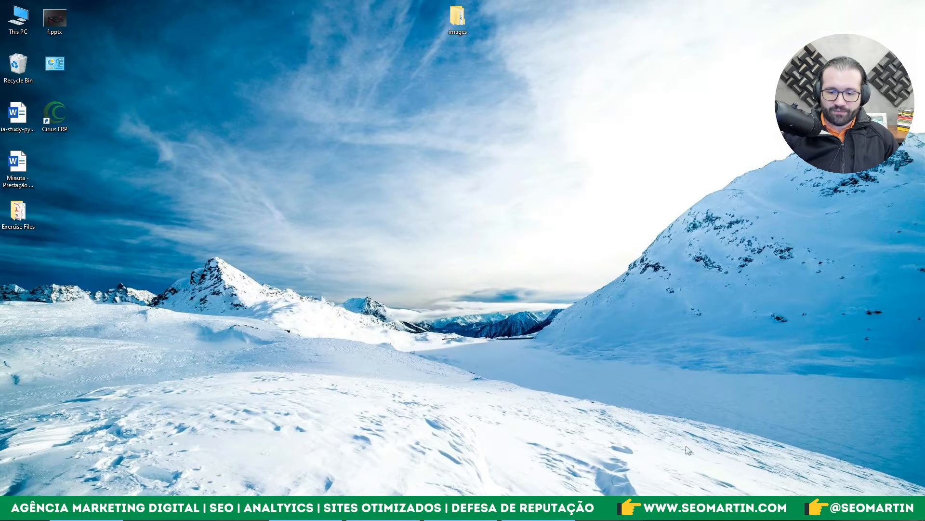
pyautogui.doubleClick(455, 22)
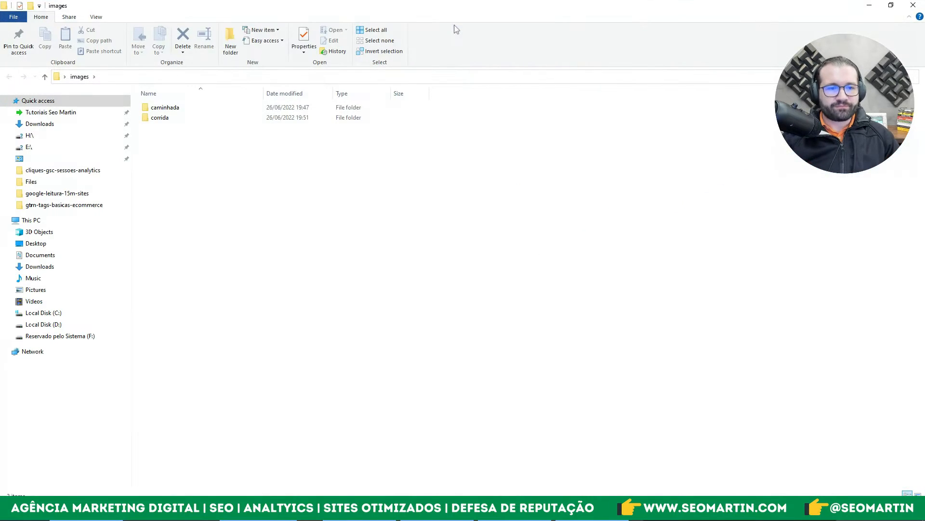
pyautogui.scroll(5, 321, 184)
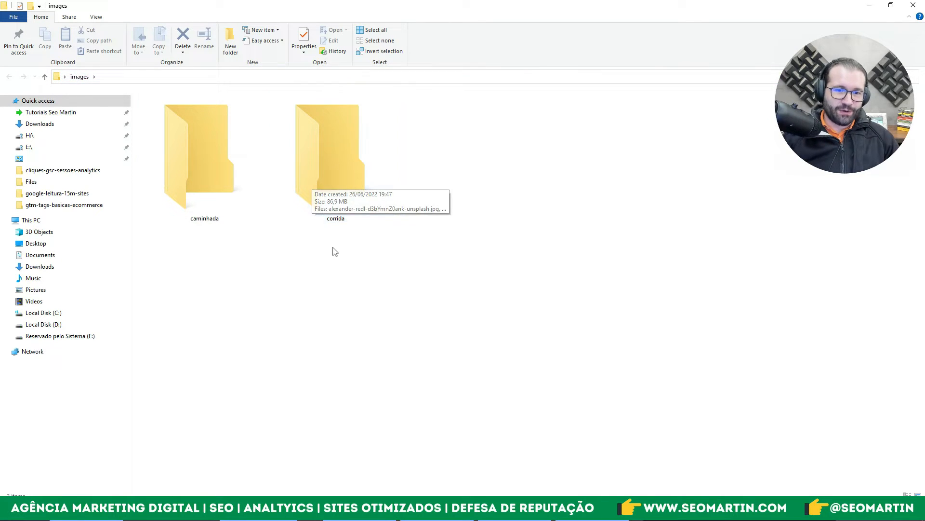
pyautogui.doubleClick(329, 176)
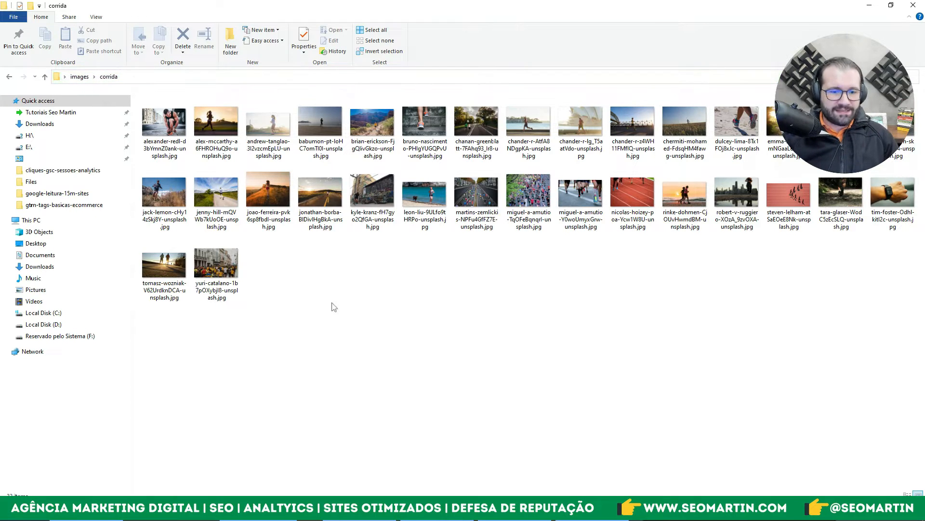
# Check the combined file size of all photos in the corrida folder through their properties.
pyautogui.hotkey('ctrl', 'a')
pyautogui.rightClick(165, 141)
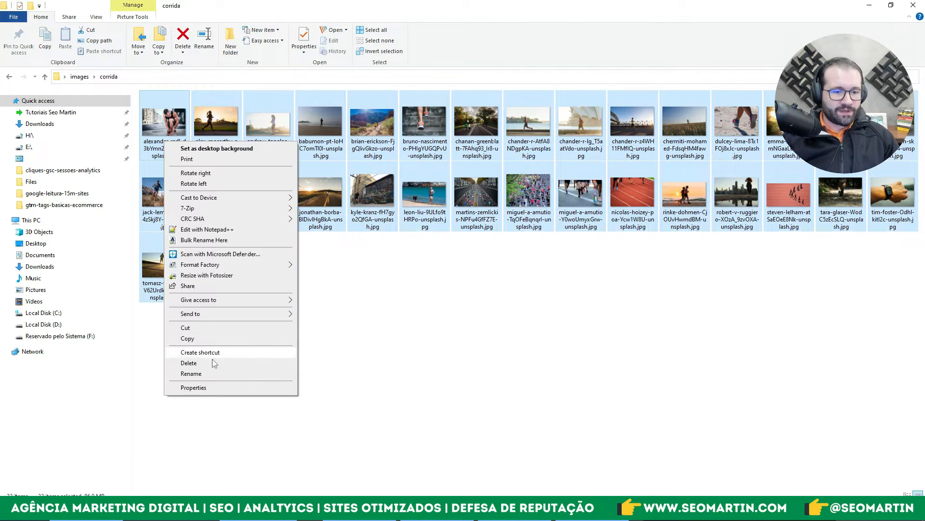
pyautogui.click(209, 385)
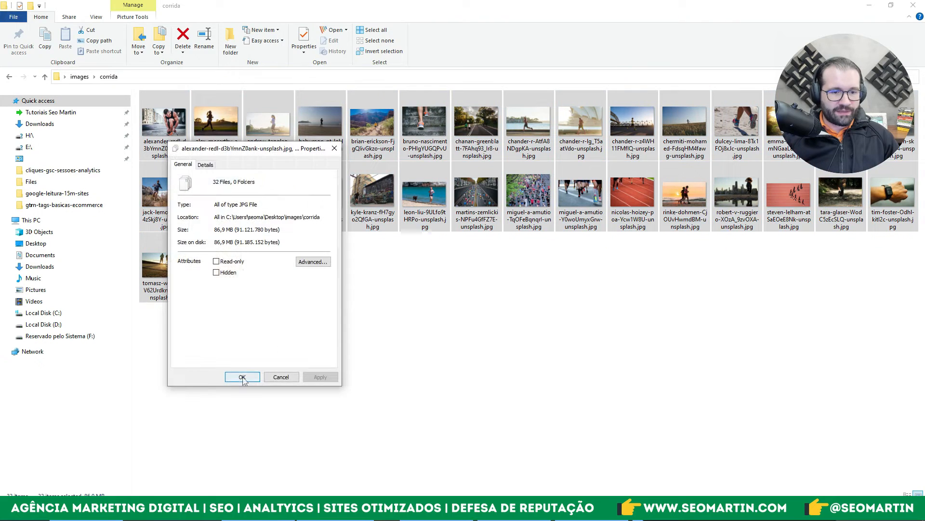
pyautogui.press('Escape')
pyautogui.click(217, 244)
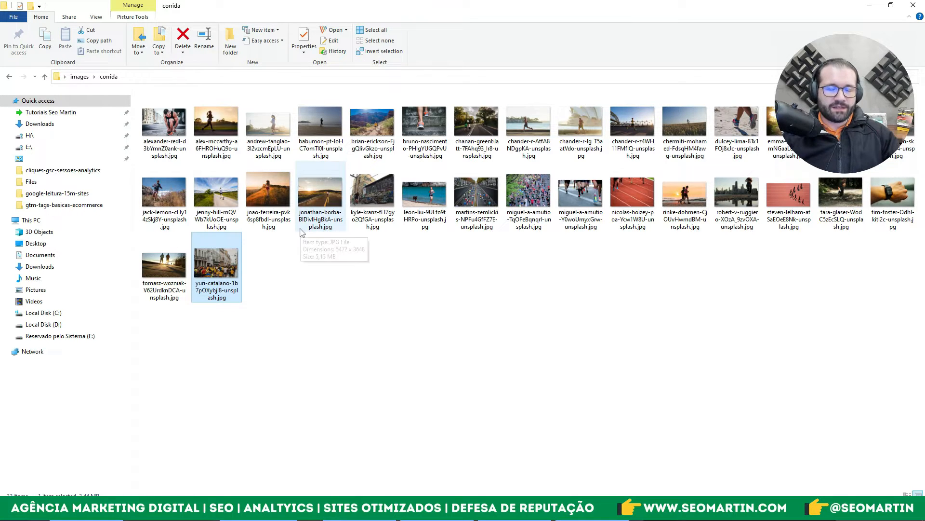
# Go through individual photos in the corrida folder one by one to compare their file sizes.
pyautogui.click(364, 150)
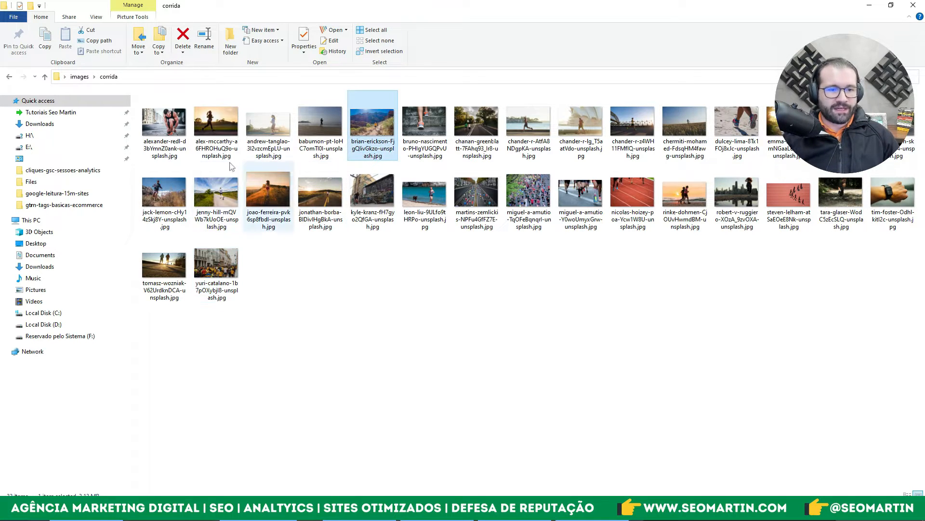
pyautogui.click(182, 146)
pyautogui.press('Right')
pyautogui.press('Right')
pyautogui.press('Right')
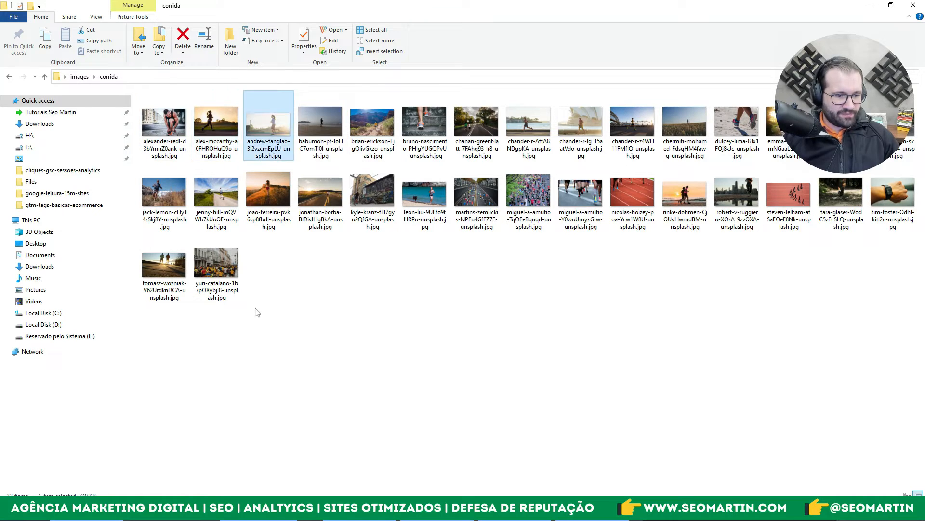
pyautogui.press('Right')
pyautogui.press('Right')
pyautogui.press('Right')
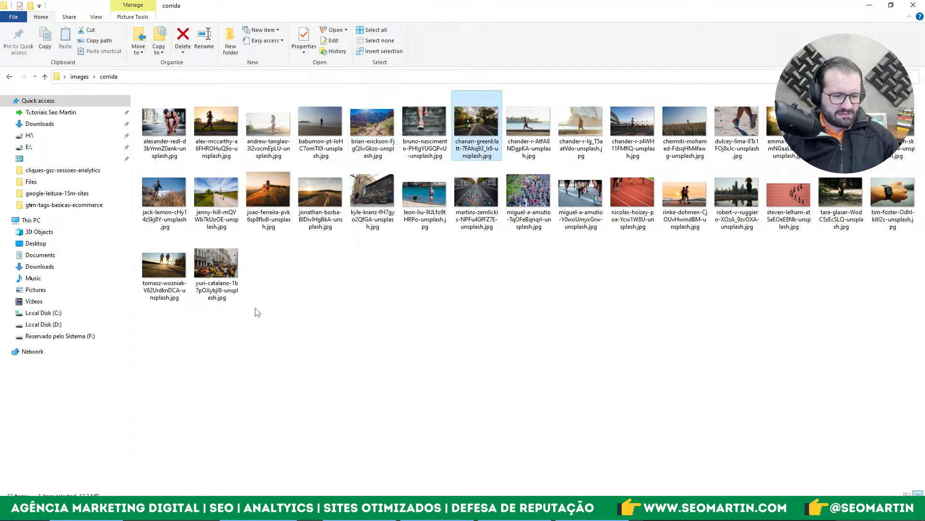
# View the properties of the tree-lined road photo to check its file size.
pyautogui.rightClick(467, 135)
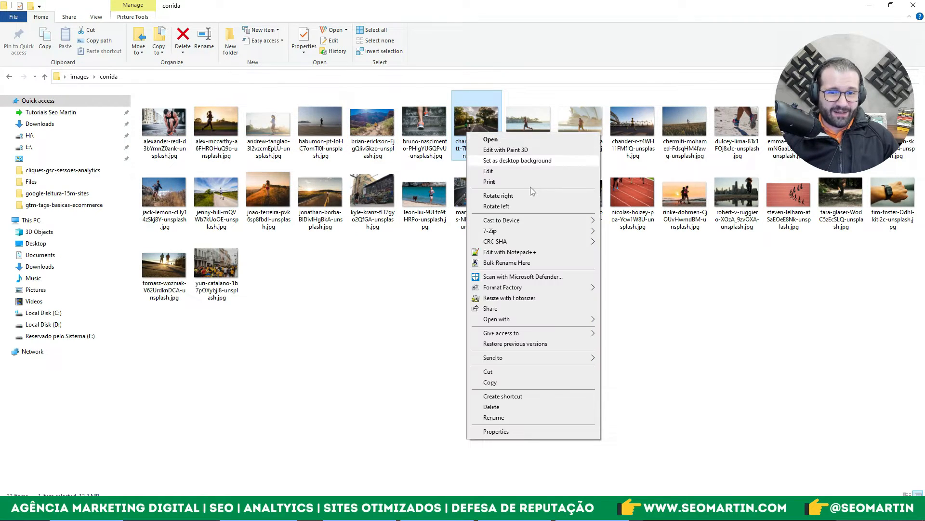
pyautogui.click(523, 434)
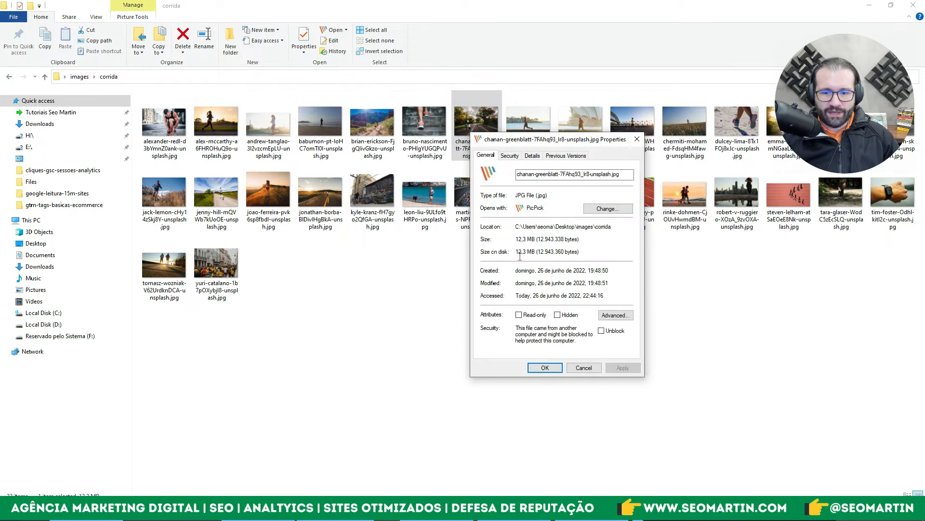
pyautogui.press('Escape')
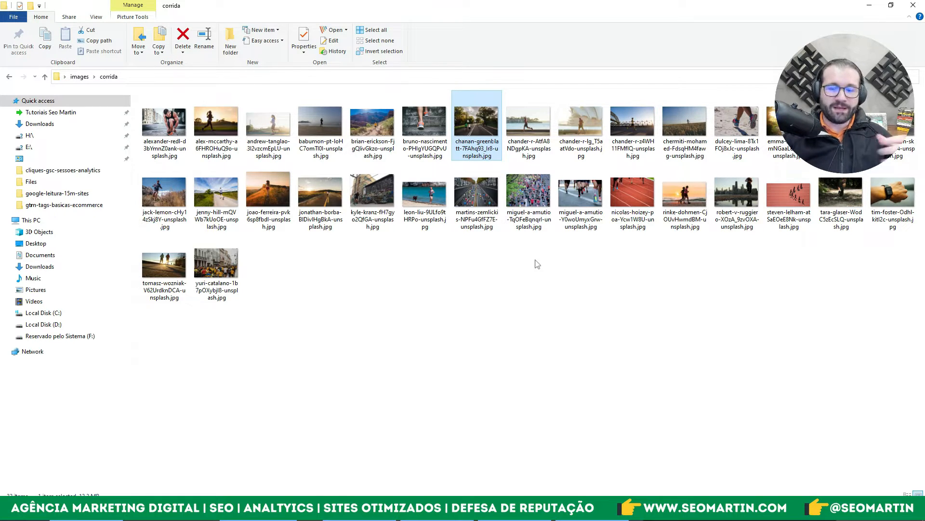
# Switch to Fotosizer, place its window over the folder, and add all the corrida photos to its image selection.
pyautogui.click(515, 511)
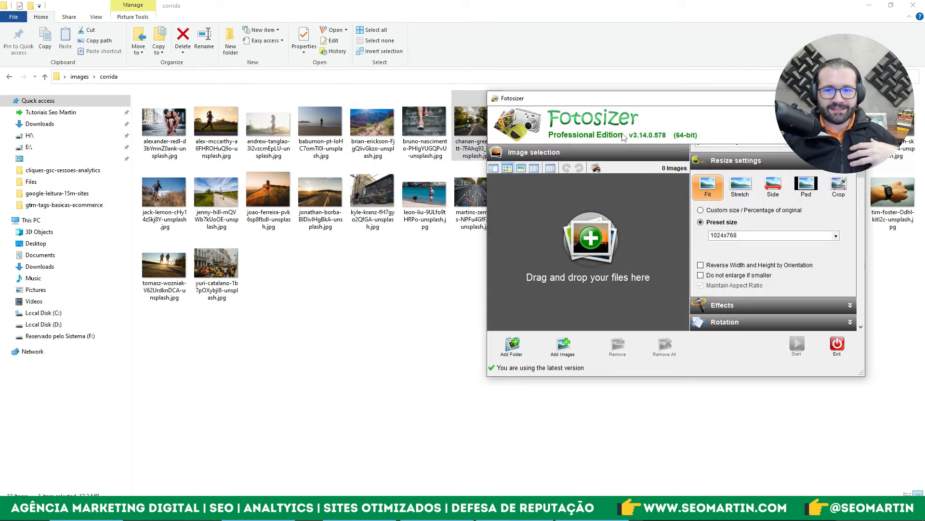
pyautogui.moveTo(625, 99); pyautogui.dragTo(428, 115)
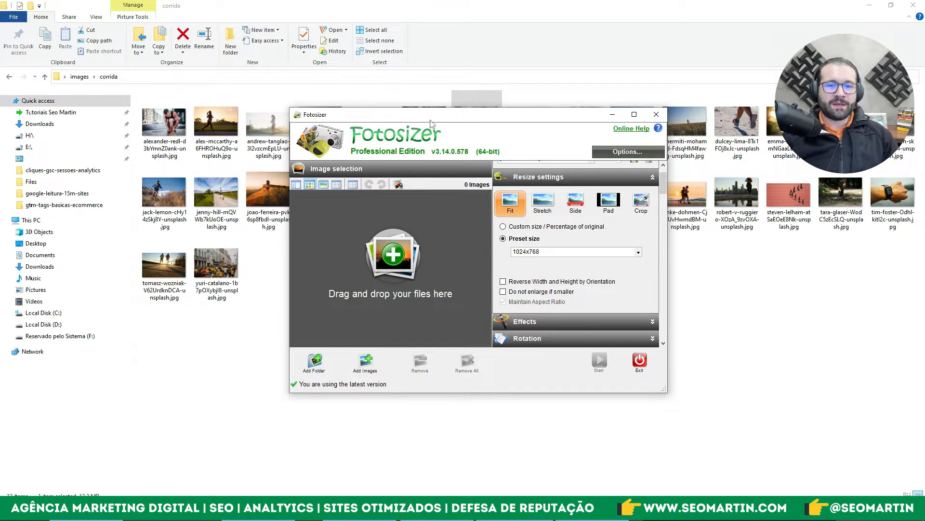
pyautogui.moveTo(430, 123); pyautogui.dragTo(508, 146)
pyautogui.click(224, 278)
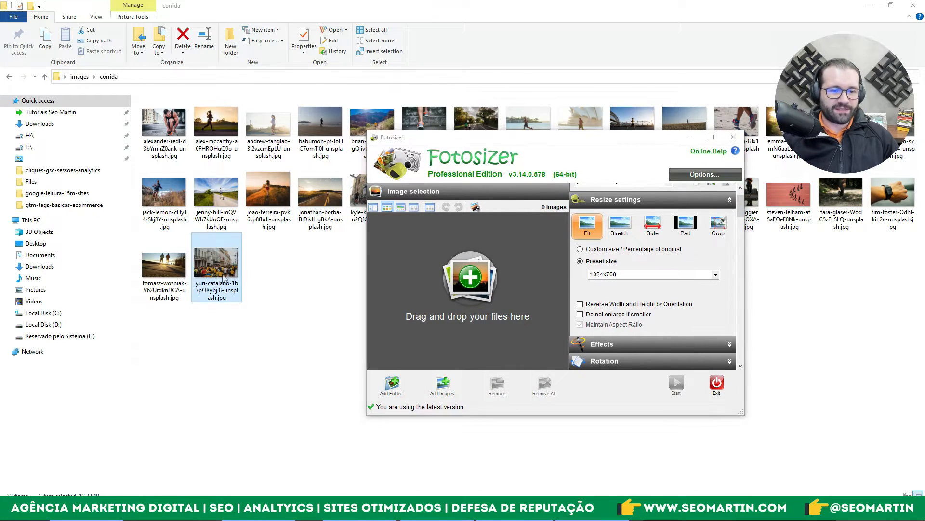
pyautogui.hotkey('ctrl', 'a')
pyautogui.hotkey('alt', 'Tab')
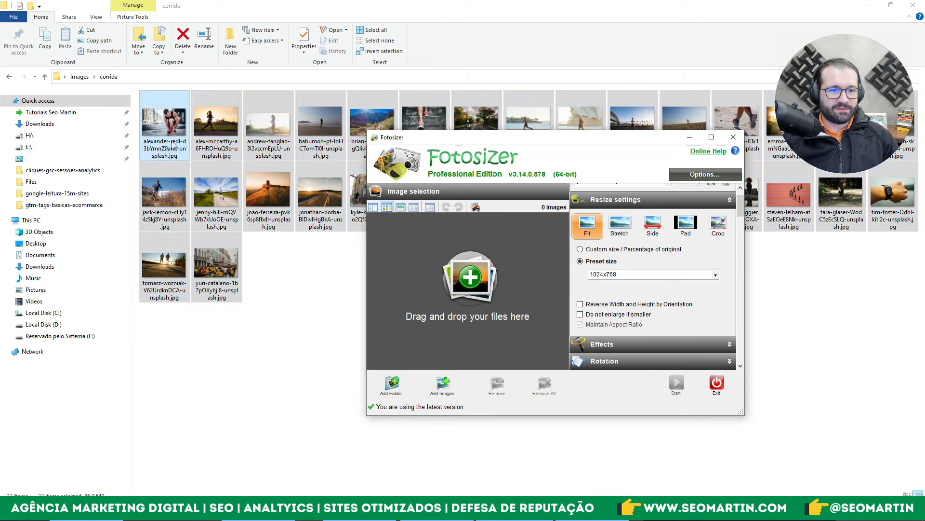
pyautogui.moveTo(194, 143); pyautogui.dragTo(443, 265)
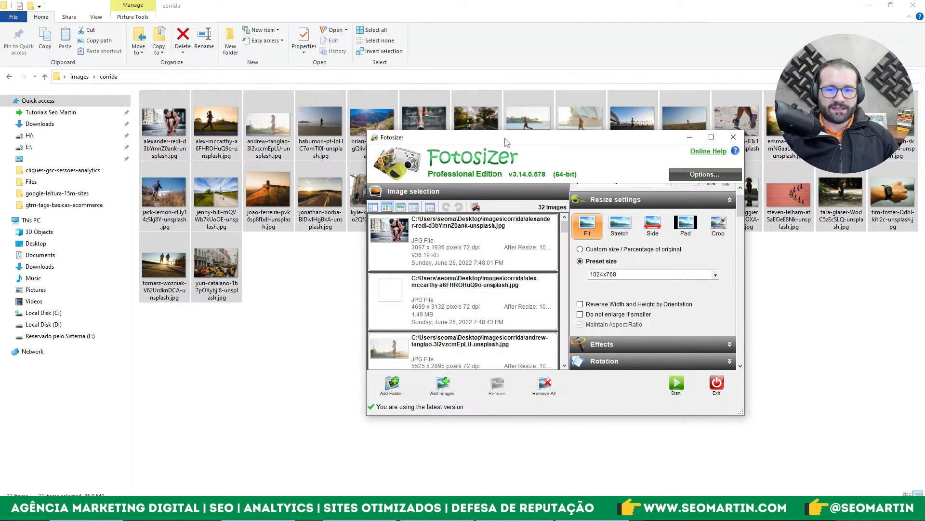
pyautogui.moveTo(506, 138); pyautogui.dragTo(470, 125)
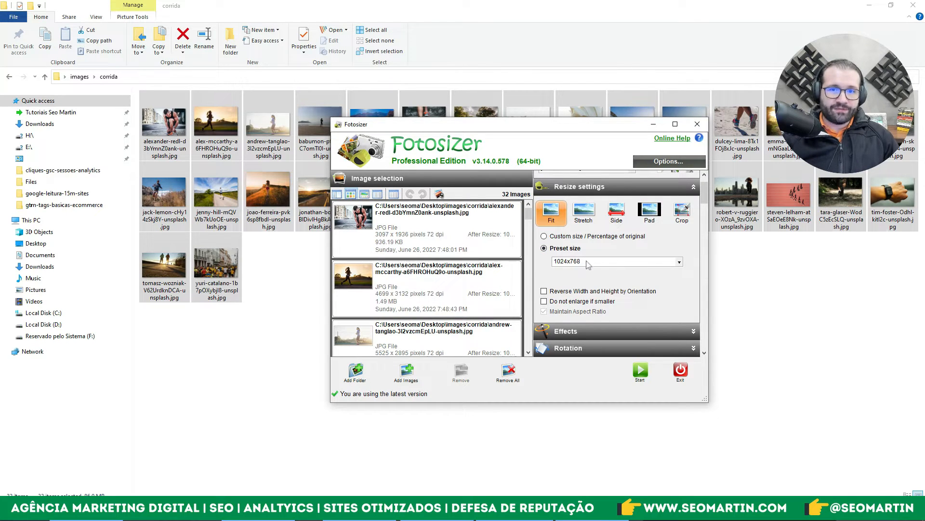
# Choose the 1024x768 preset size and look through the quality, print resolution and metadata settings down to the destination settings.
pyautogui.click(604, 264)
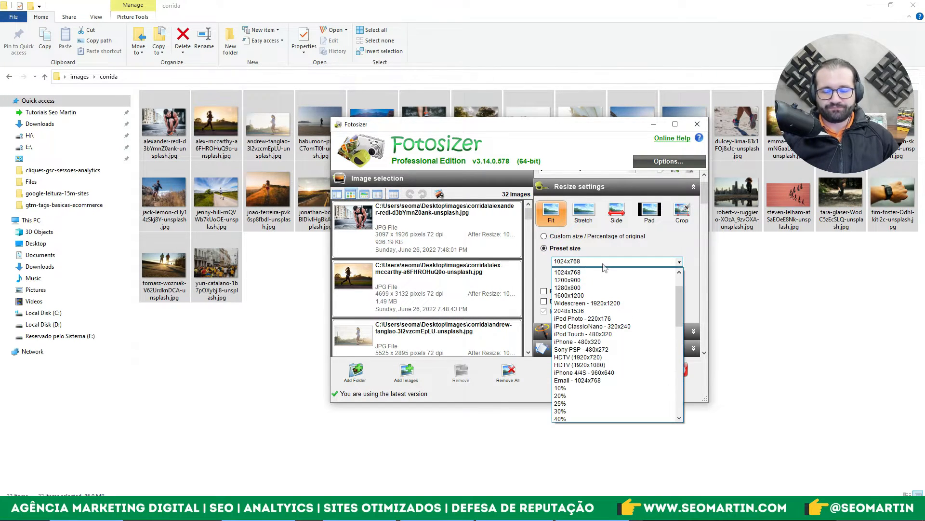
pyautogui.click(572, 273)
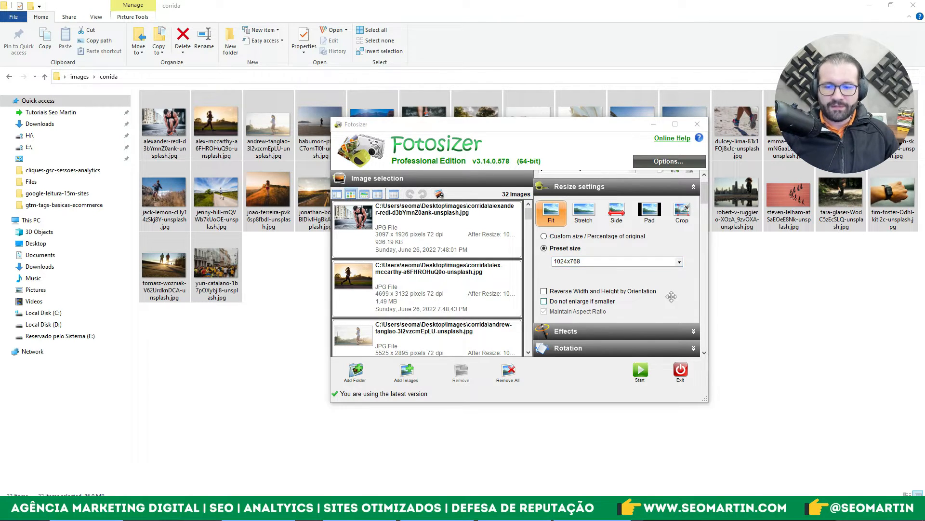
pyautogui.moveTo(704, 197); pyautogui.dragTo(704, 223)
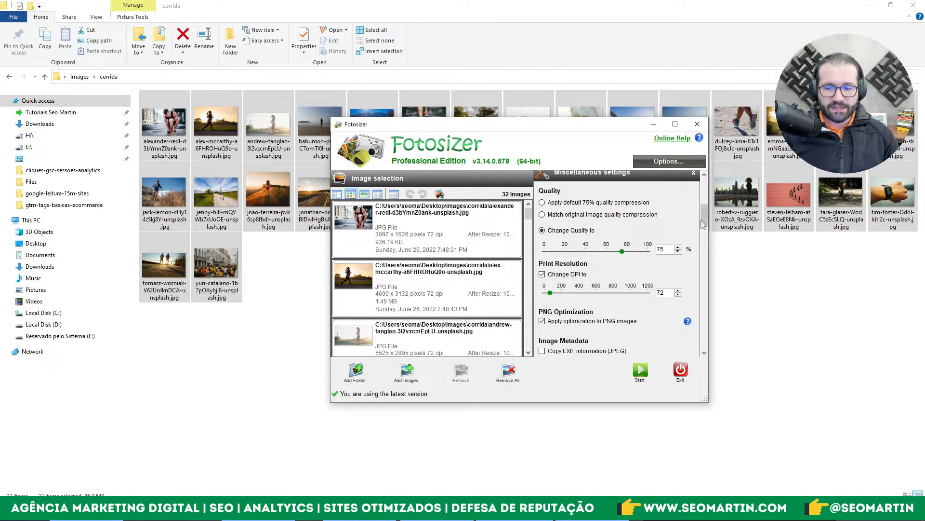
pyautogui.moveTo(704, 221); pyautogui.dragTo(703, 233)
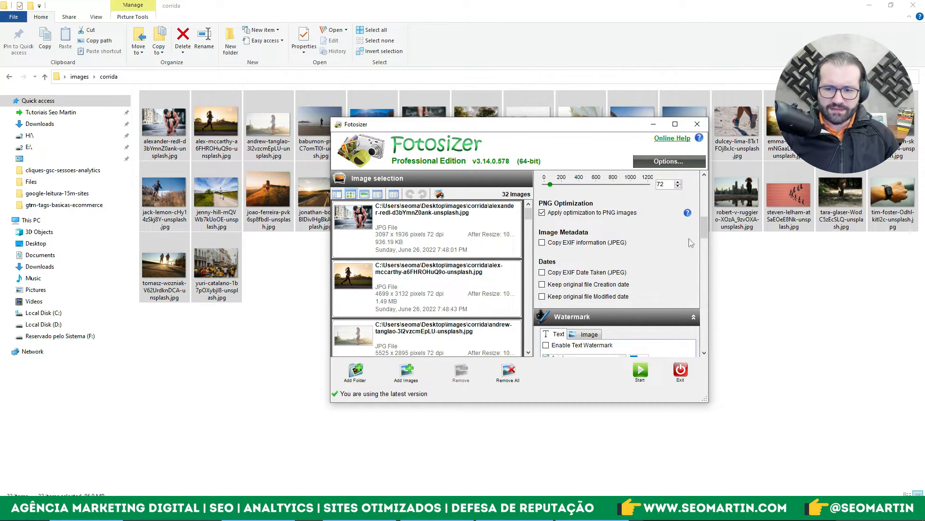
pyautogui.moveTo(704, 229); pyautogui.dragTo(692, 299)
pyautogui.scroll(-5, 693, 299)
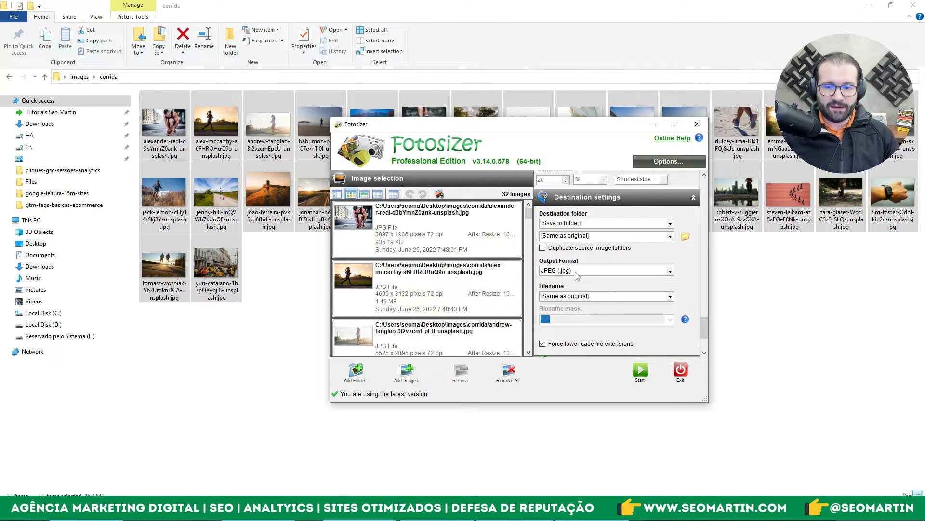
# Keep JPEG (.jpg) as the output format and start resizing the corrida photos.
pyautogui.click(577, 273)
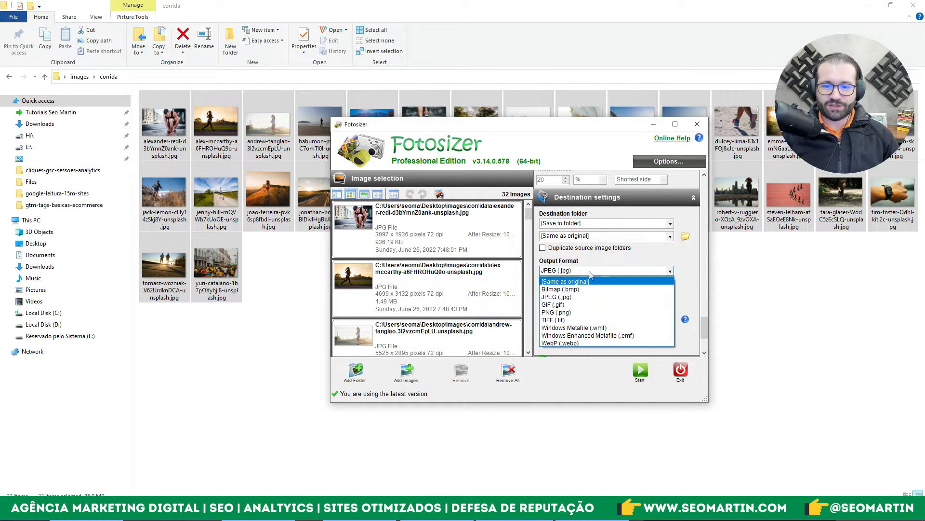
pyautogui.click(591, 273)
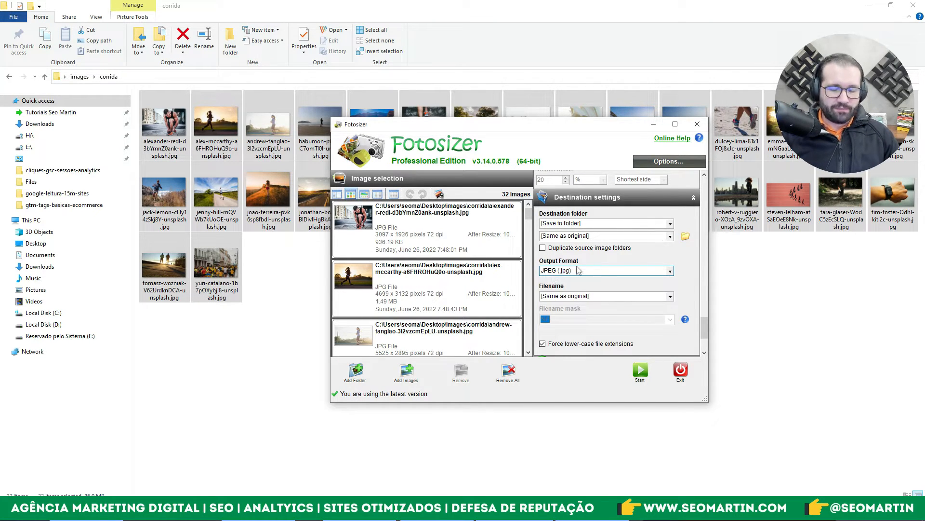
pyautogui.click(644, 376)
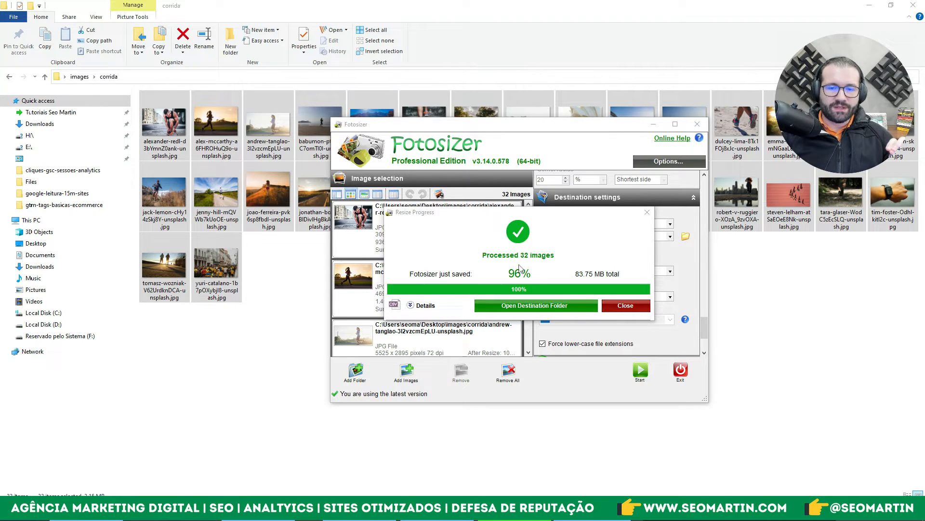
# Check the per-file resize details, close the report and remove all images from the selection.
pyautogui.click(411, 305)
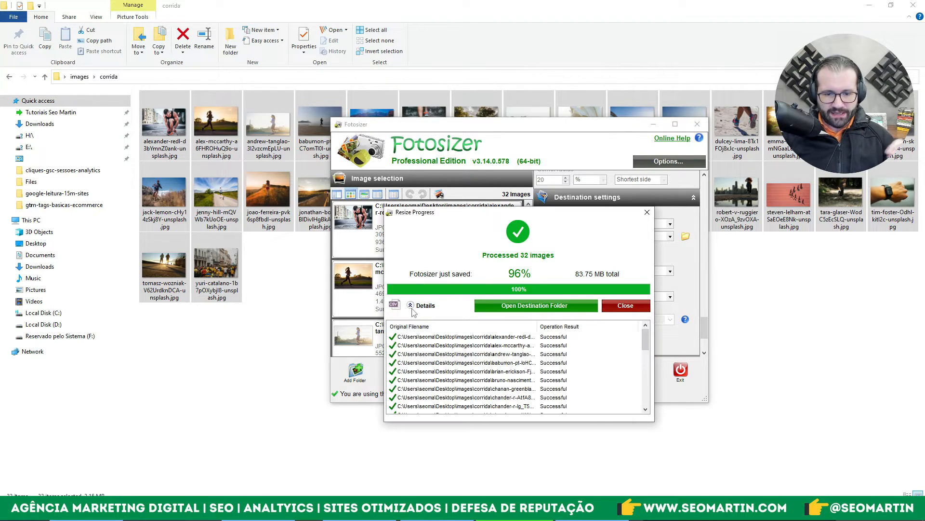
pyautogui.click(412, 308)
pyautogui.click(635, 306)
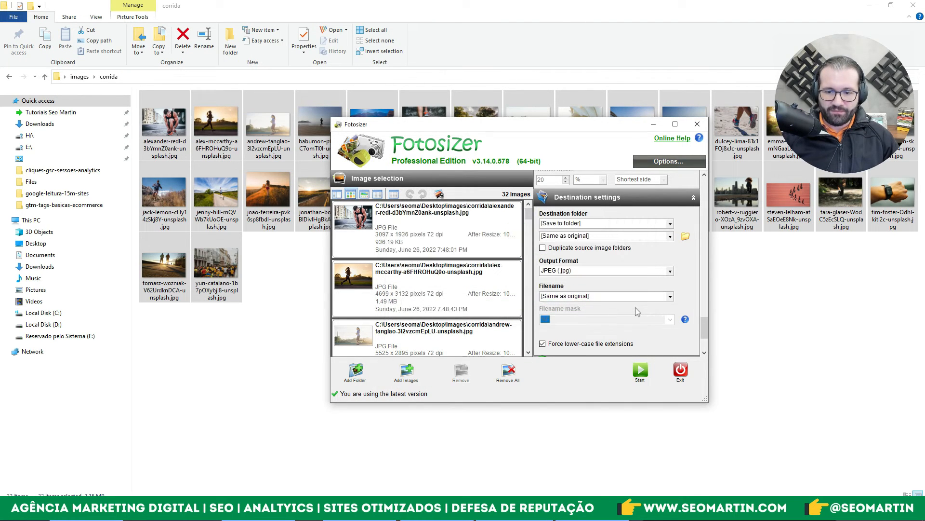
pyautogui.click(509, 372)
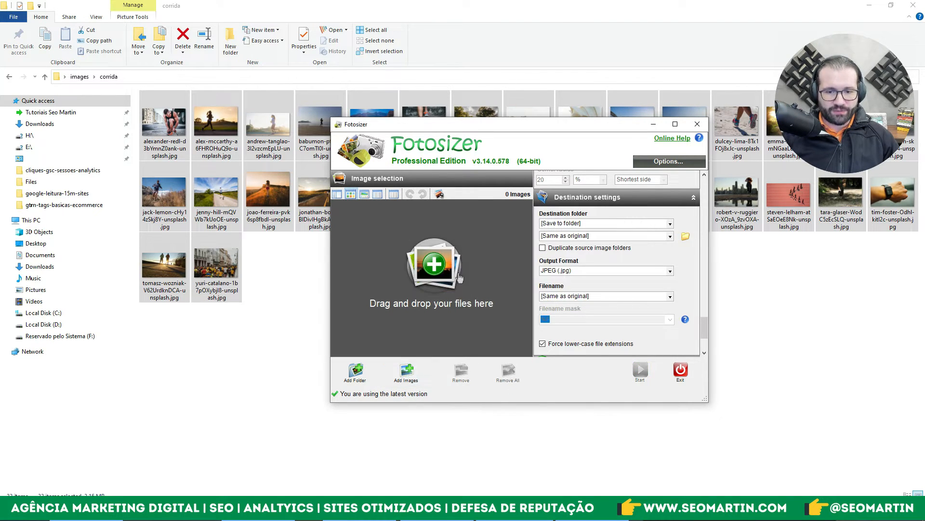
# Refresh the corrida folder and check the combined file size of all its resized photos through their properties.
pyautogui.click(295, 311)
pyautogui.rightClick(313, 289)
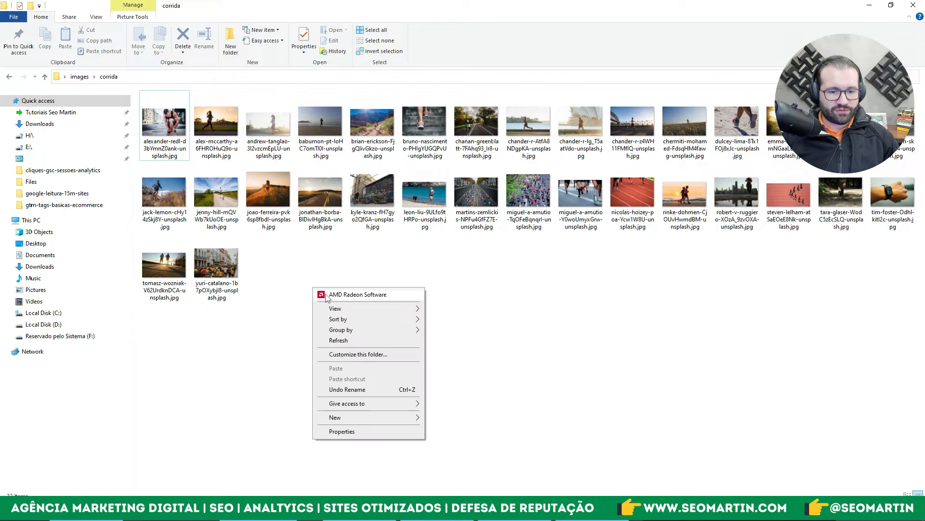
pyautogui.click(339, 341)
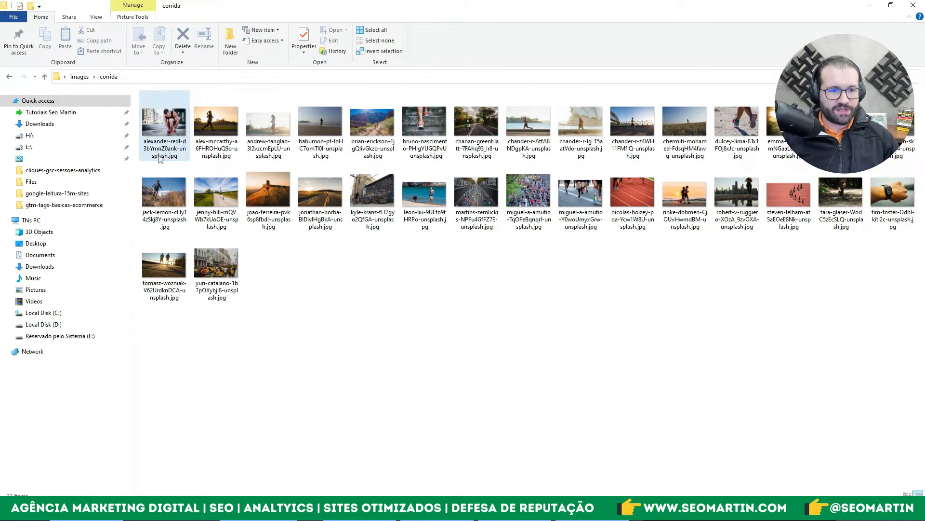
pyautogui.click(160, 159)
pyautogui.hotkey('ctrl', 'a')
pyautogui.rightClick(157, 135)
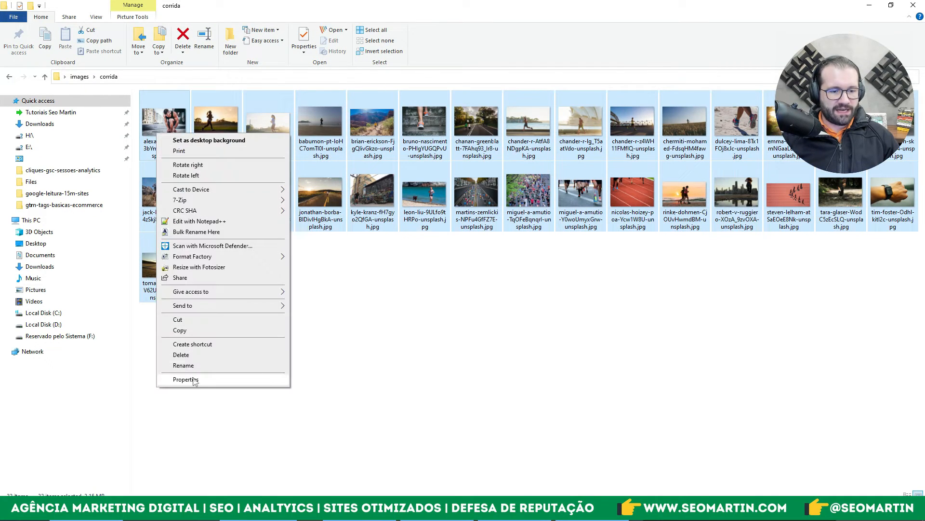
pyautogui.click(185, 379)
pyautogui.moveTo(251, 137); pyautogui.dragTo(449, 163)
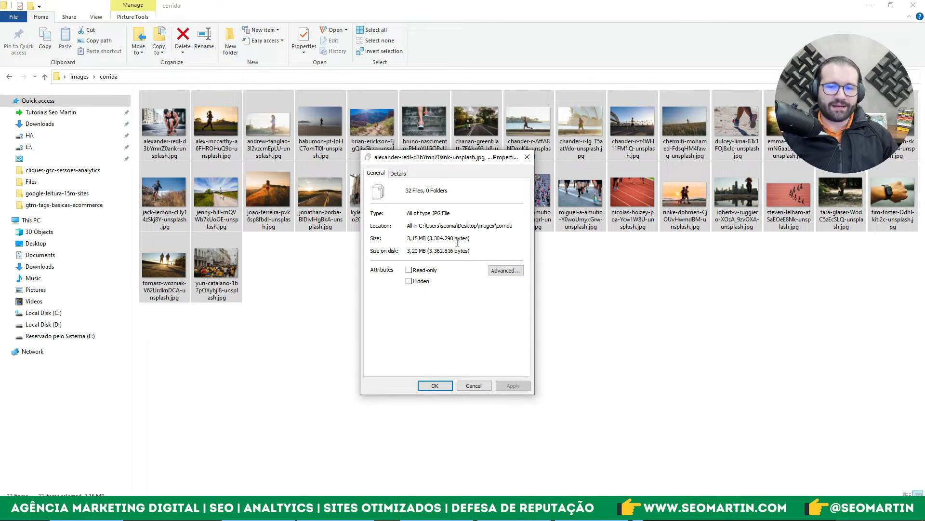
pyautogui.click(528, 158)
pyautogui.click(520, 289)
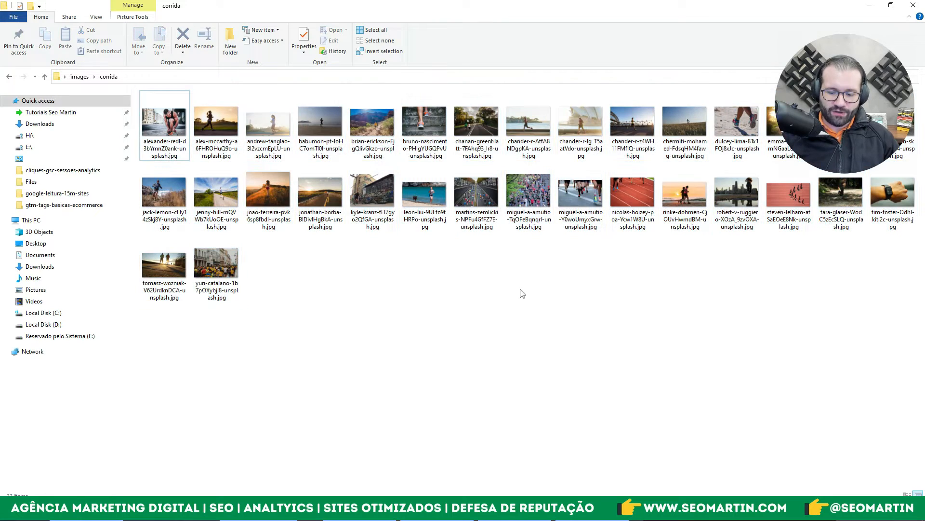
# Go back to the images folder, add the whole caminhada folder to Fotosizer and resize its photos.
pyautogui.hotkey('alt', 'Left')
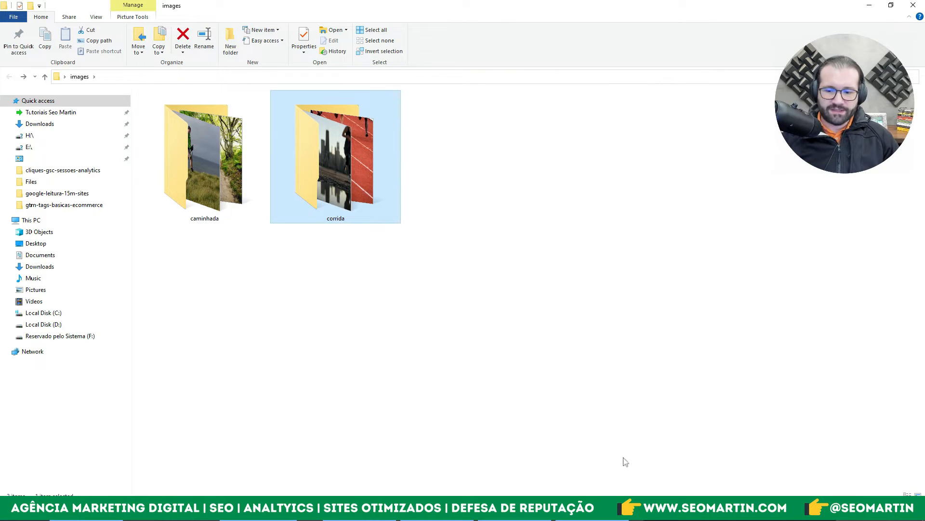
pyautogui.click(507, 511)
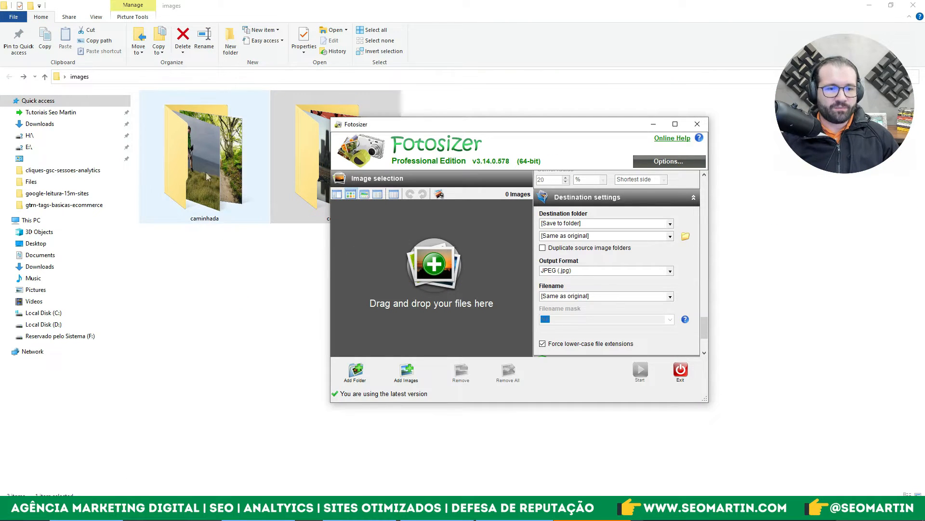
pyautogui.moveTo(206, 174); pyautogui.dragTo(418, 278)
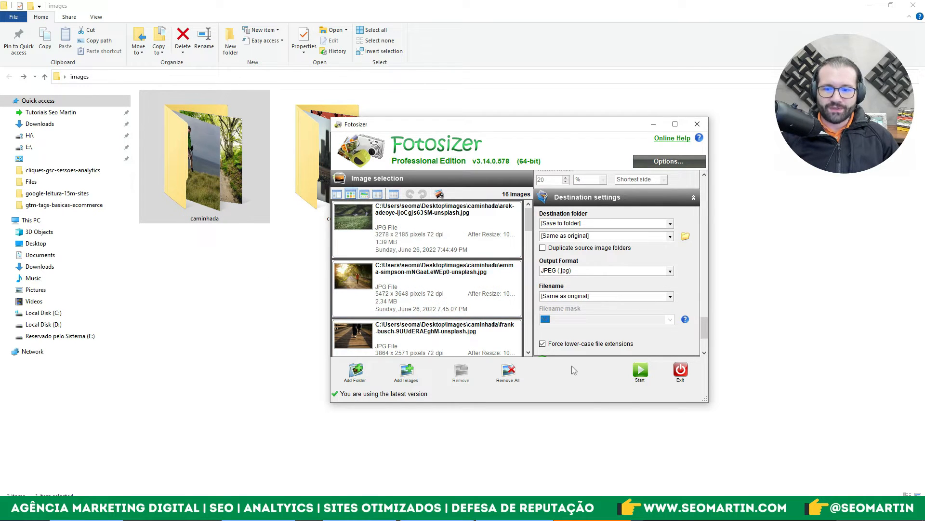
pyautogui.click(645, 376)
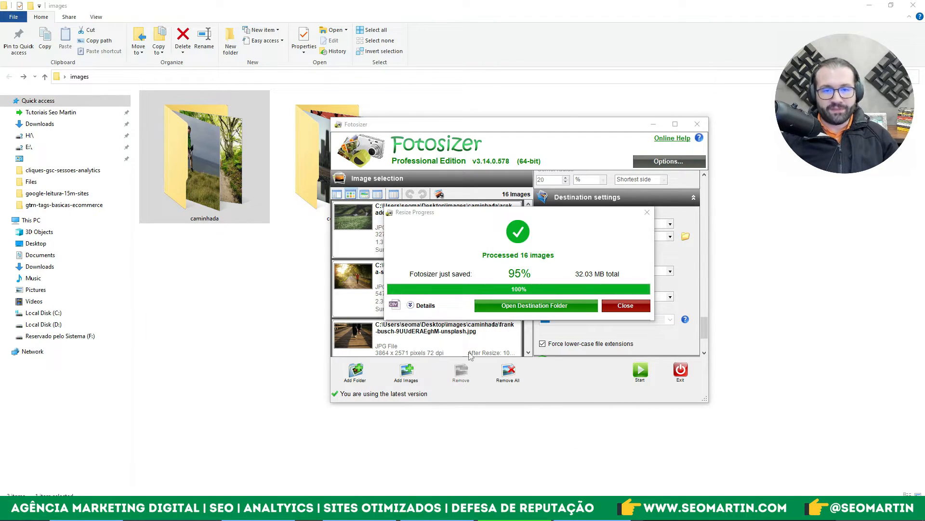
pyautogui.click(622, 311)
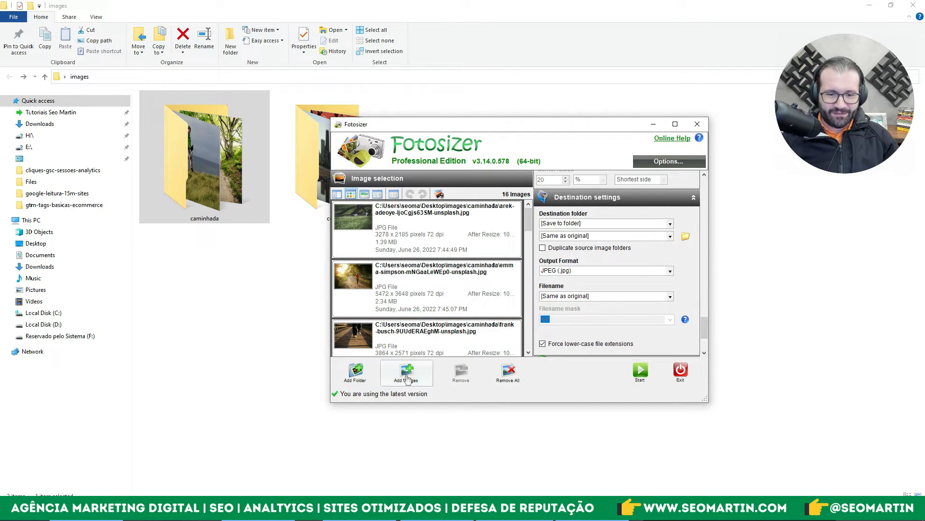
# Remove all images from Fotosizer's selection, minimize it and open the corrida folder.
pyautogui.click(507, 379)
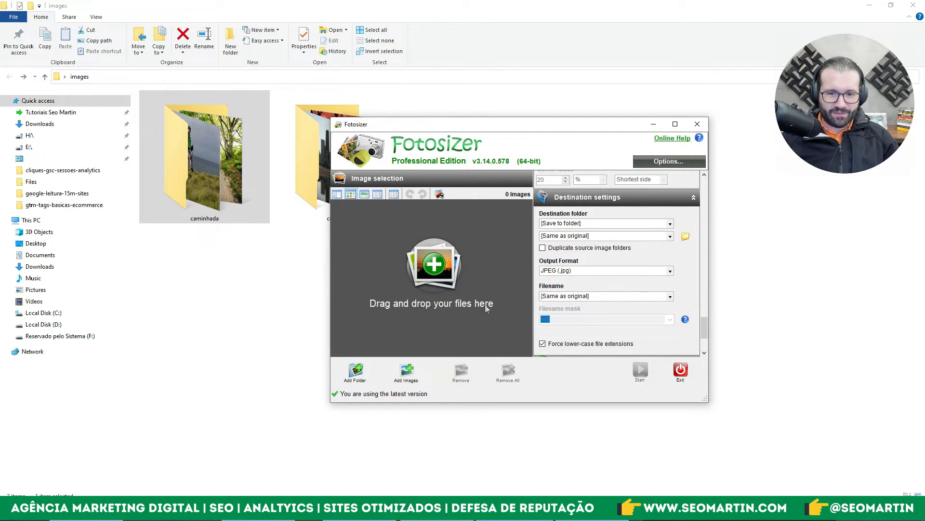
pyautogui.click(654, 125)
pyautogui.doubleClick(366, 203)
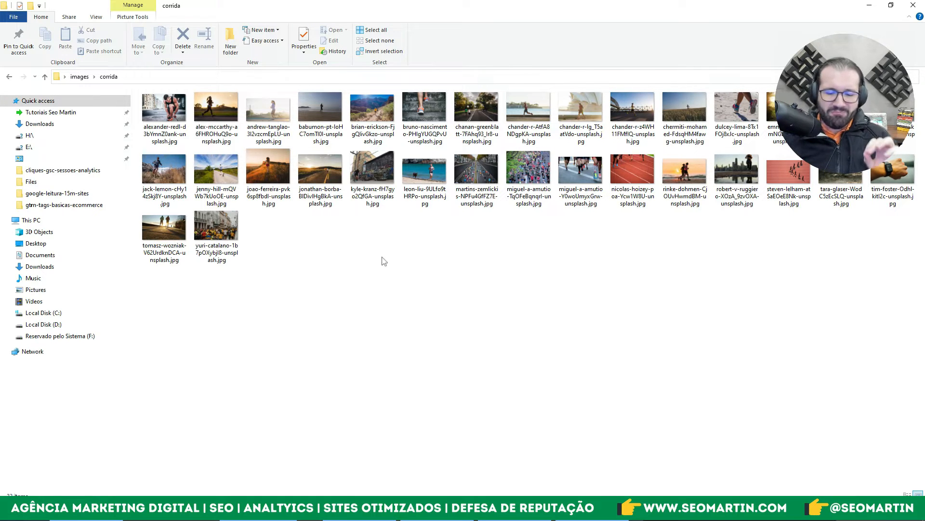
# Switch to Bulk Rename Utility, open the corrida folder and select all its photos.
pyautogui.click(434, 512)
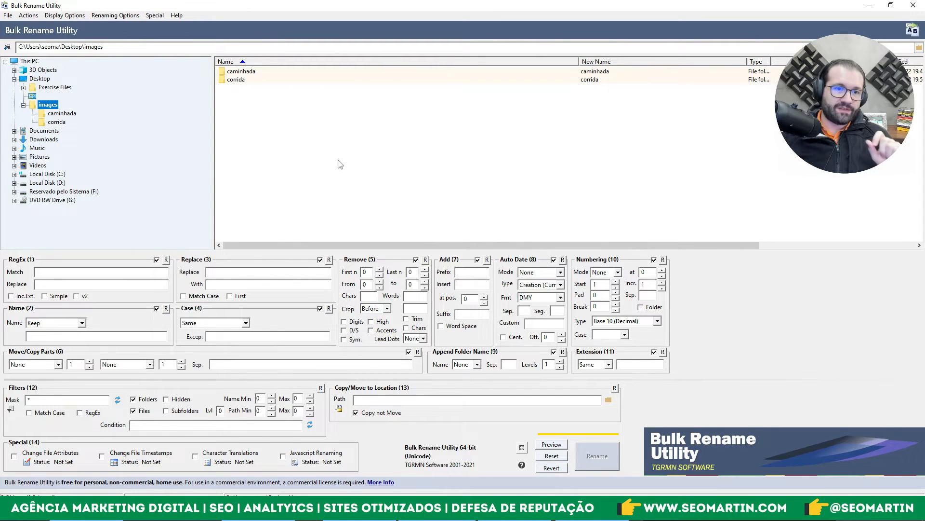
pyautogui.click(236, 80)
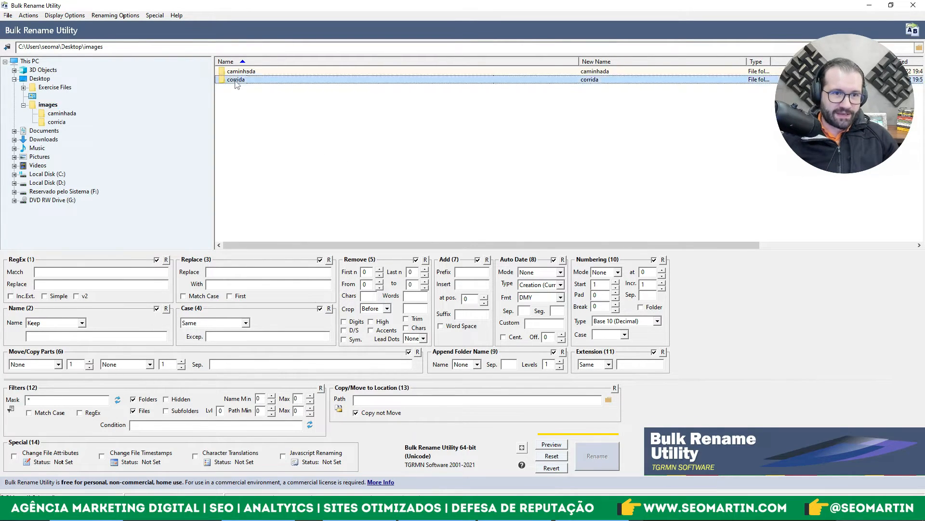
pyautogui.doubleClick(235, 80)
pyautogui.click(306, 146)
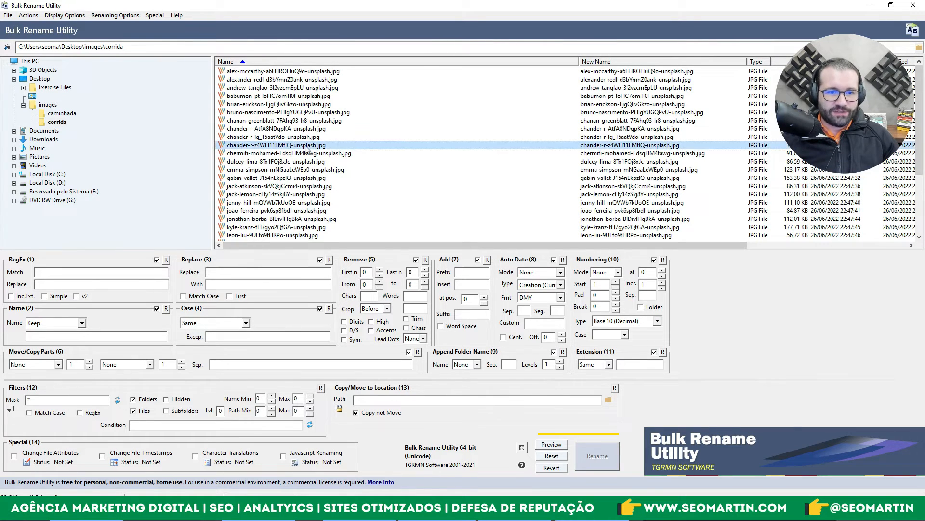
pyautogui.hotkey('ctrl', 'a')
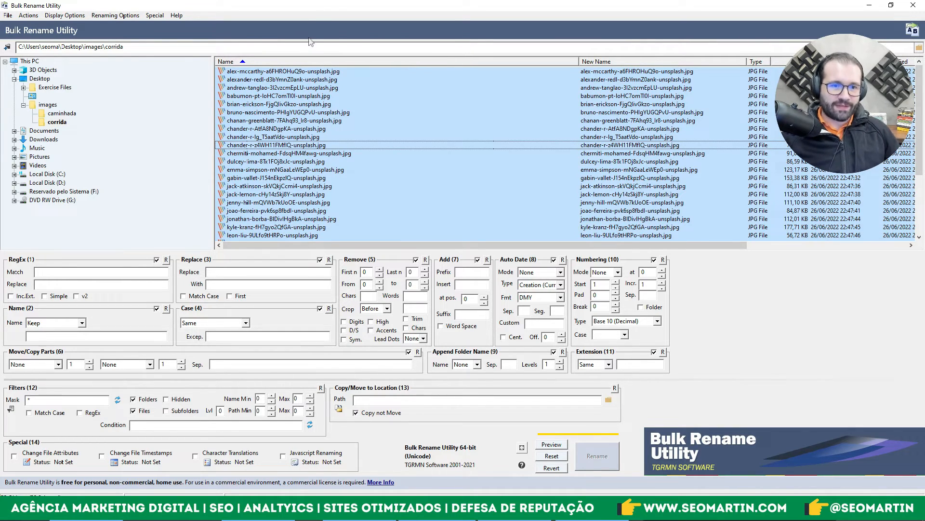
pyautogui.click(312, 91)
pyautogui.click(307, 73)
pyautogui.hotkey('ctrl', 'a')
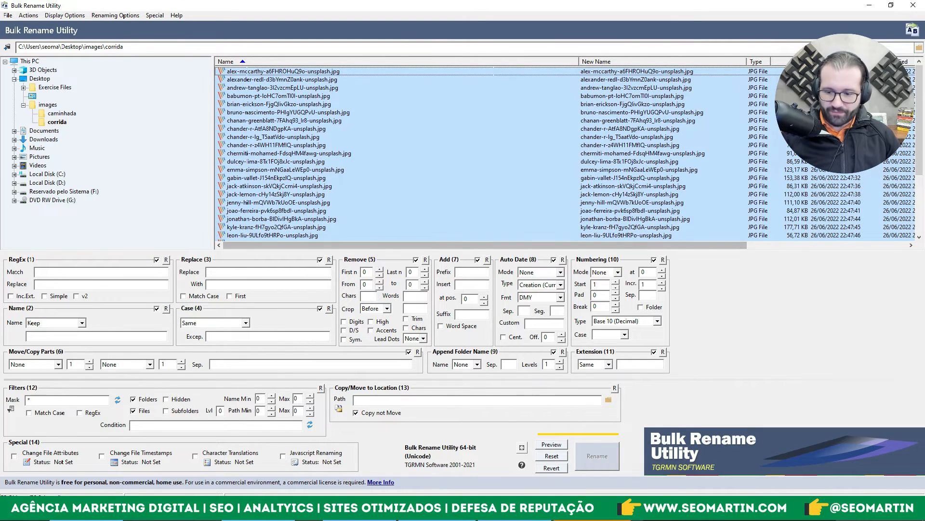
# Set the added prefix to "corrida-" for the selected photos and narrow the Name column to show the new names.
pyautogui.click(593, 511)
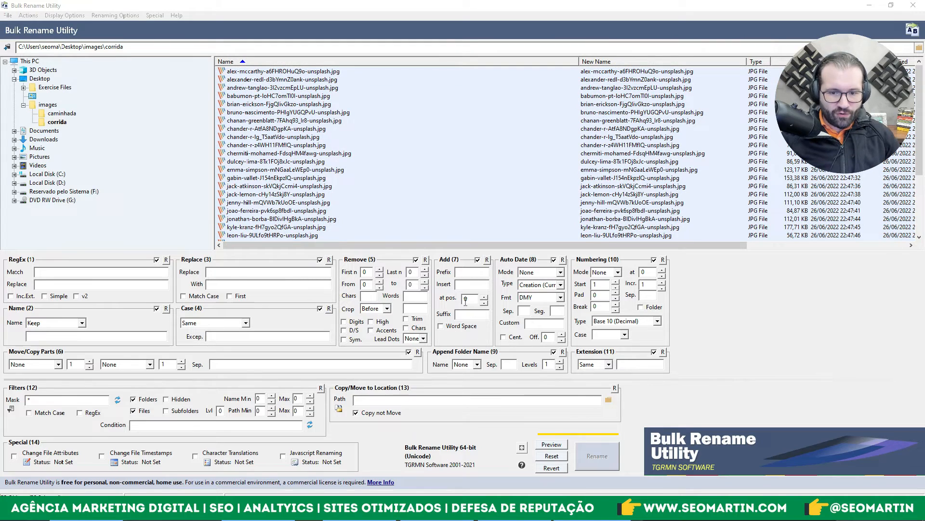
pyautogui.click(463, 273)
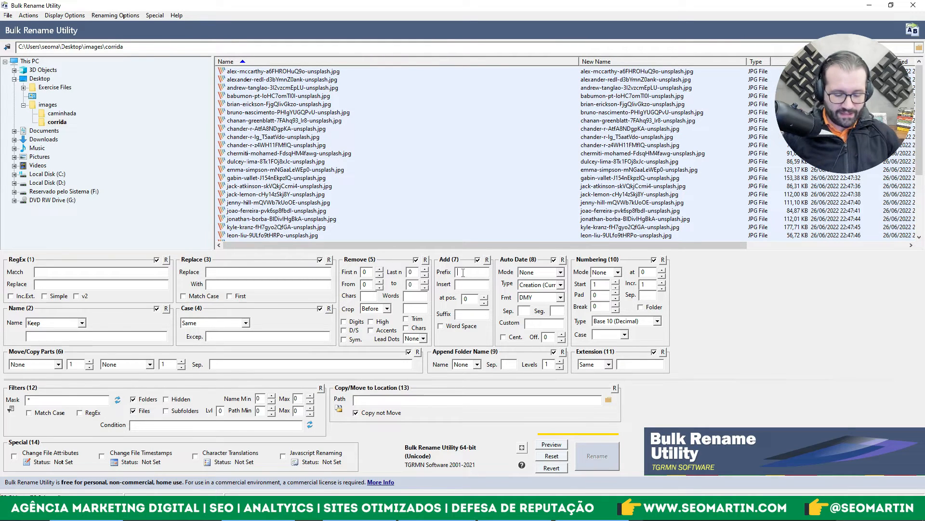
pyautogui.write('corrida')
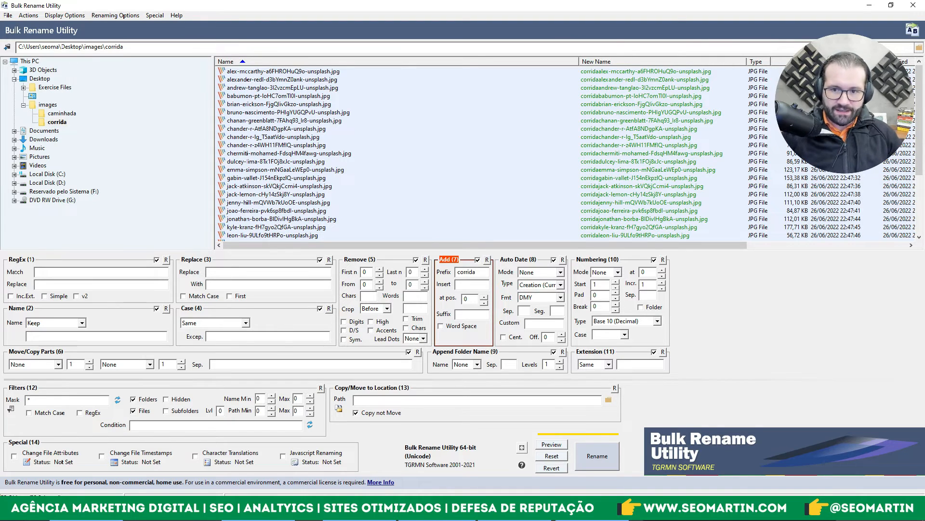
pyautogui.moveTo(575, 57); pyautogui.dragTo(424, 60)
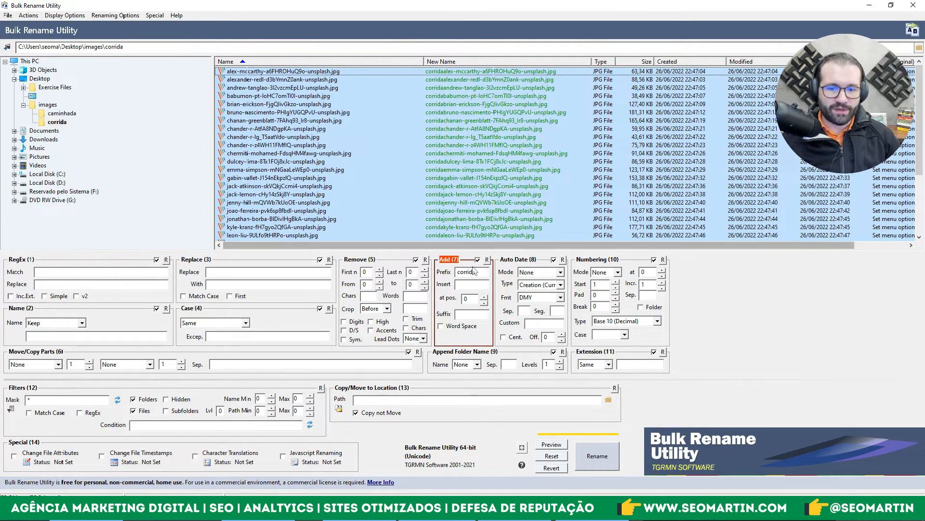
pyautogui.click(481, 272)
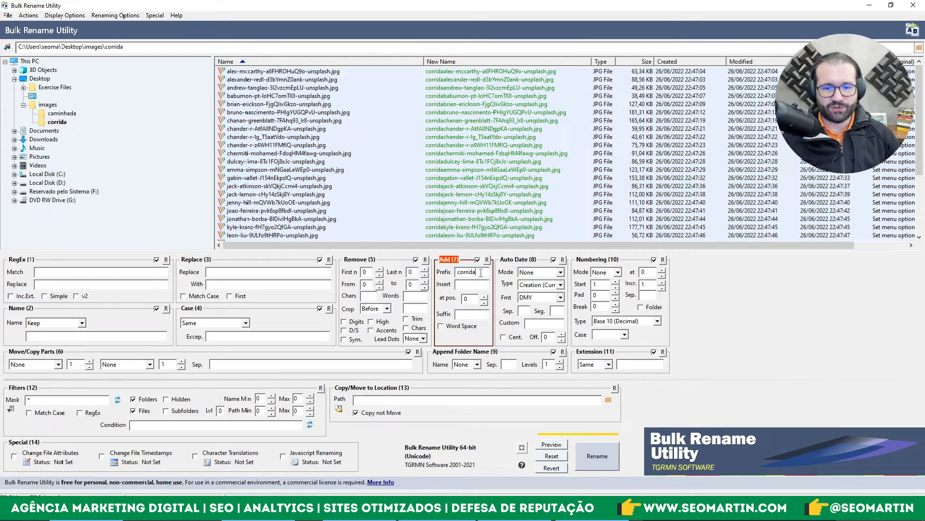
pyautogui.write('-')
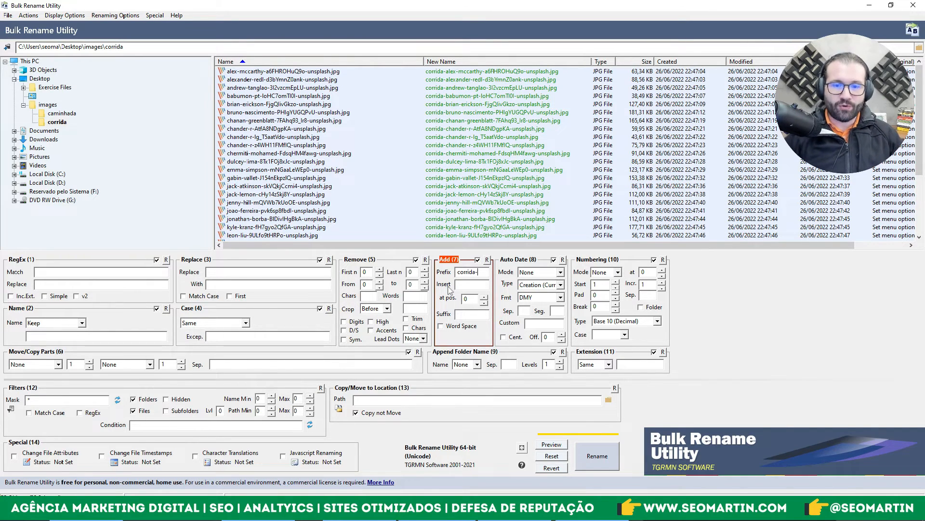
pyautogui.write('corr')
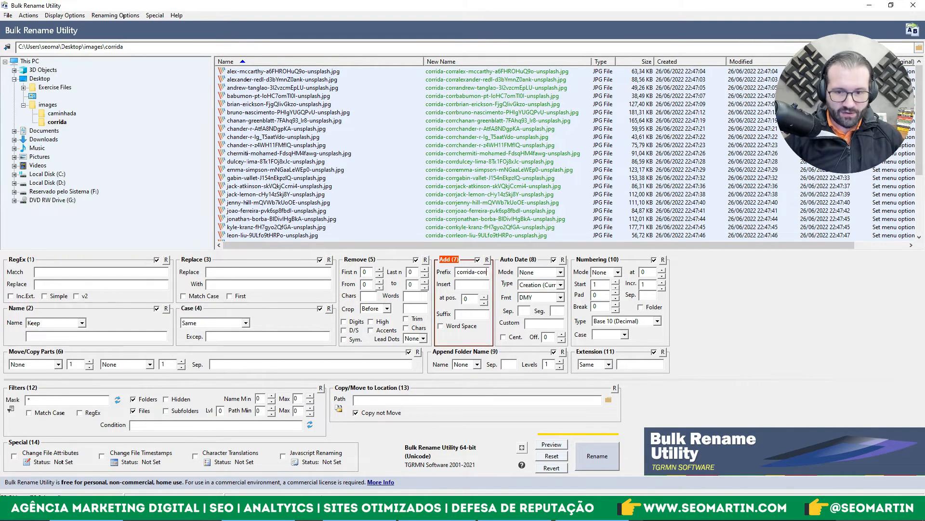
pyautogui.write('e')
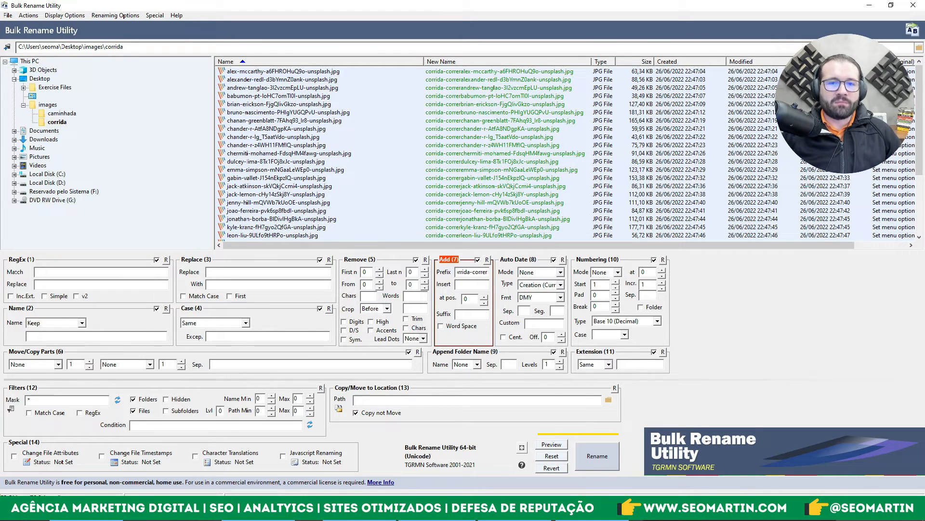
pyautogui.write('r')
pyautogui.press('BackSpace')
pyautogui.press('BackSpace')
pyautogui.press('BackSpace')
pyautogui.press('BackSpace')
pyautogui.press('BackSpace')
pyautogui.press('BackSpace')
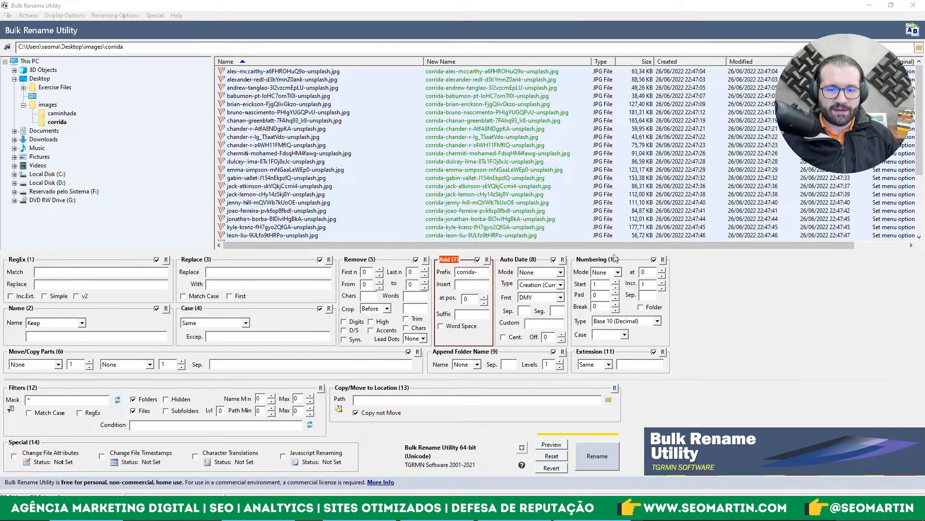
# Replace "unsplash" with "nome-site" in the corrida photo names, run the rename and check the folder in File Explorer.
pyautogui.click(222, 271)
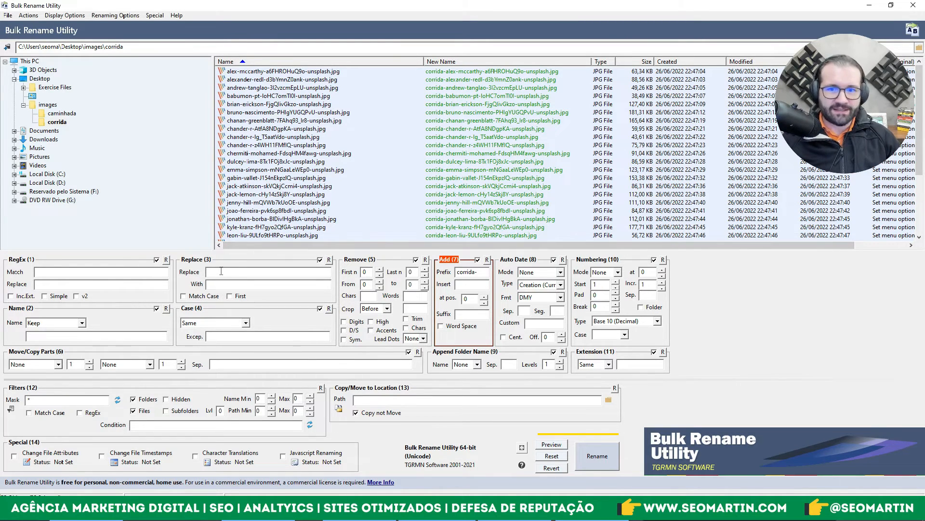
pyautogui.write('unsplash')
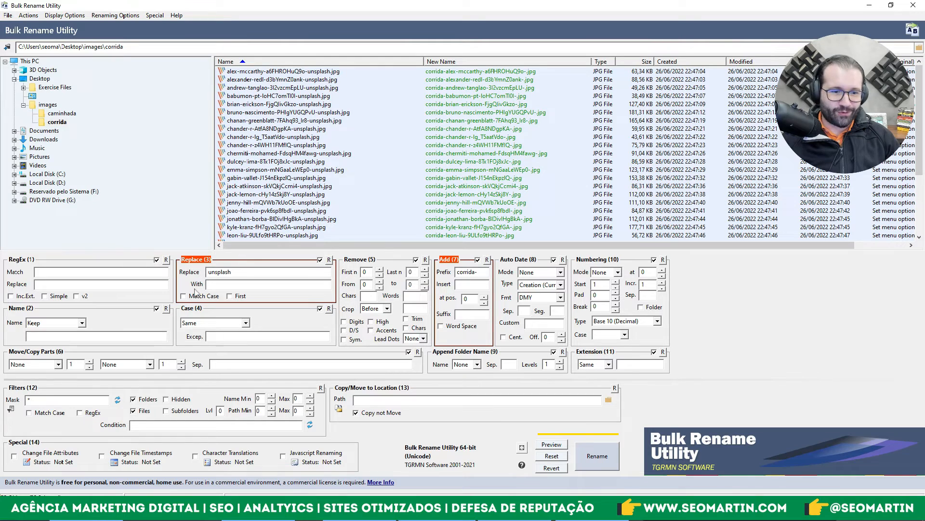
pyautogui.click(221, 285)
pyautogui.write('nome')
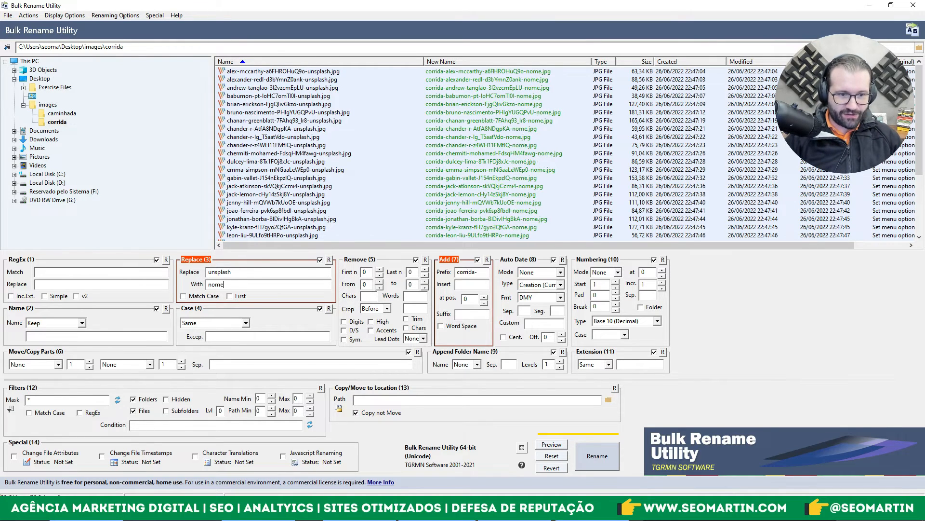
pyautogui.write('-site')
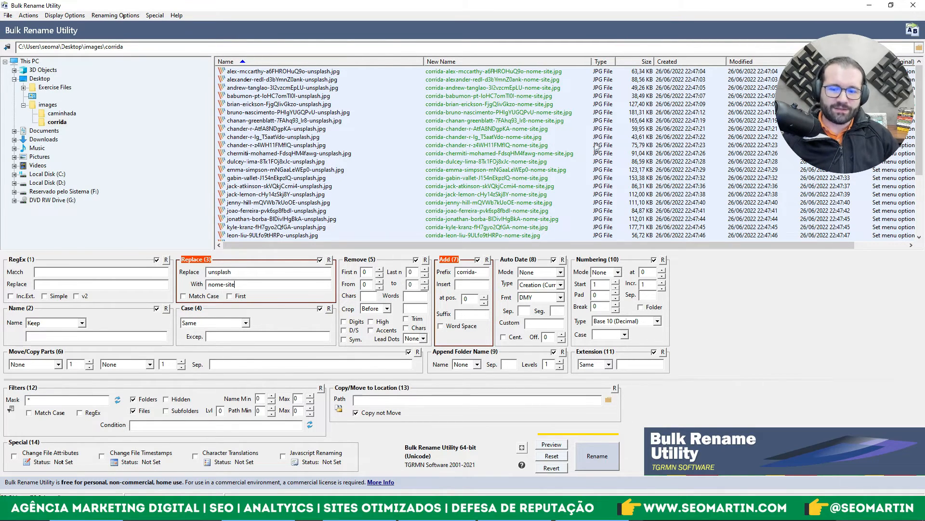
pyautogui.click(601, 464)
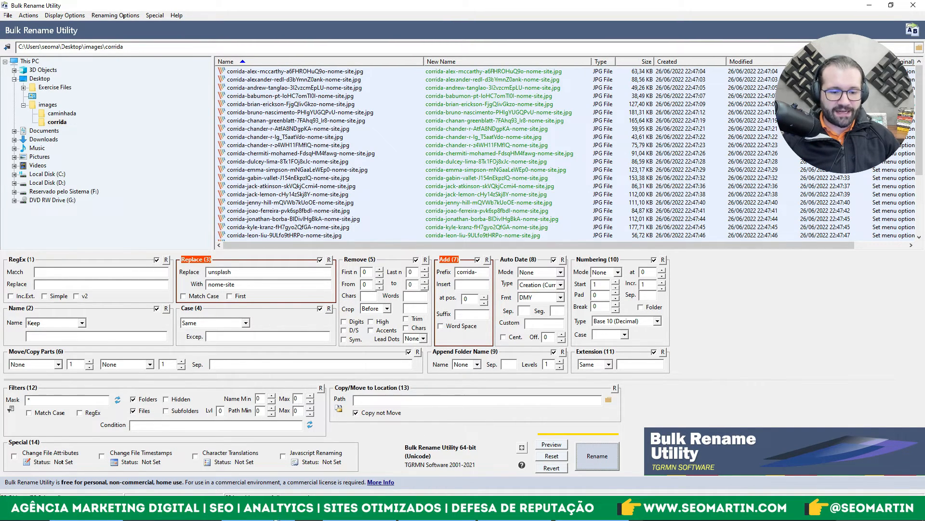
pyautogui.click(253, 511)
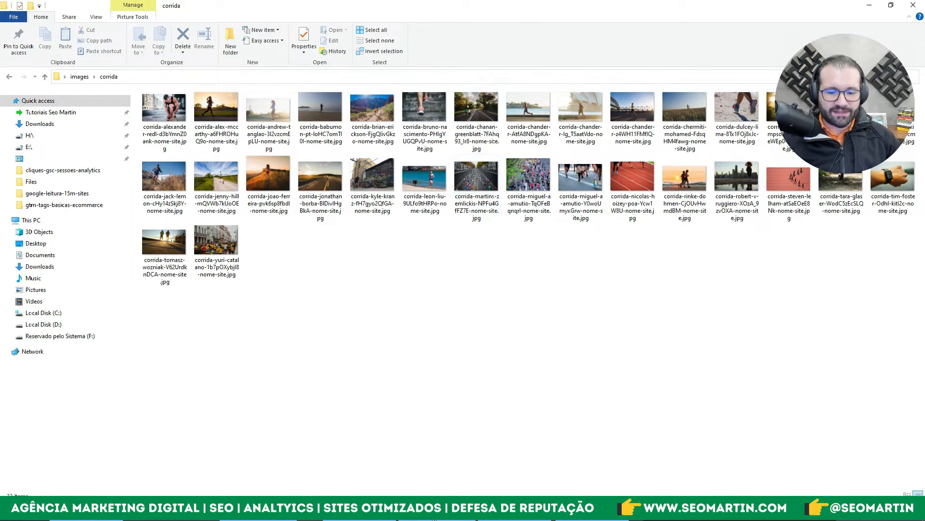
# Switch back to Bulk Rename Utility, open the caminhada folder and select all its photos.
pyautogui.click(435, 516)
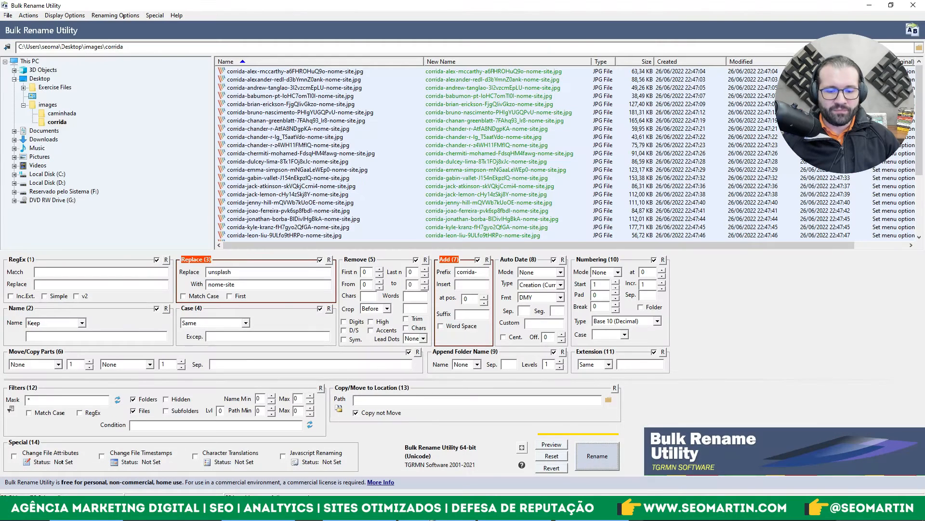
pyautogui.click(61, 114)
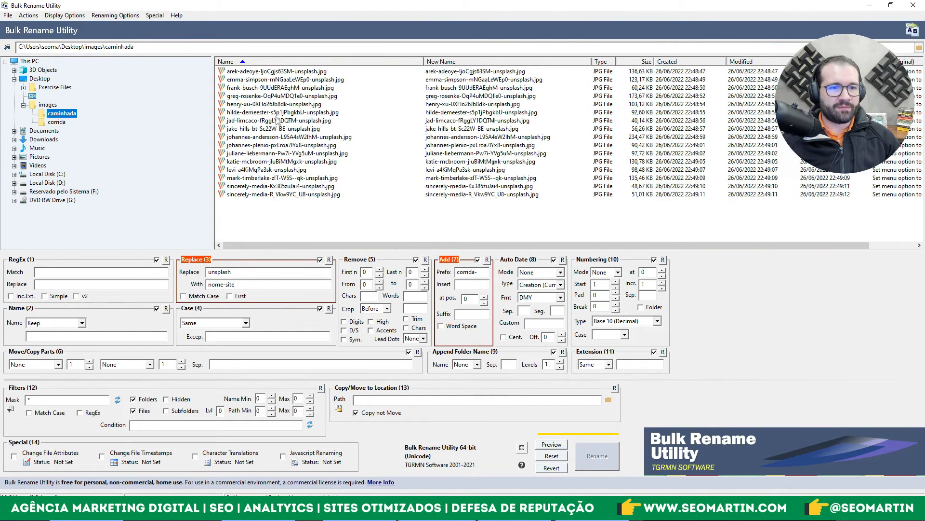
pyautogui.click(277, 121)
pyautogui.hotkey('ctrl', 'a')
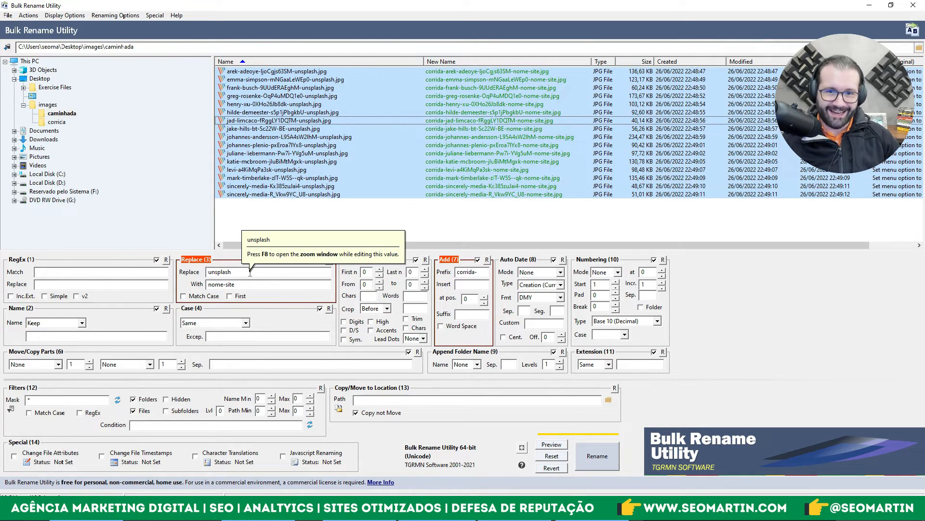
# Change the added prefix to "caminhada-" and rename the selected walking photos.
pyautogui.click(466, 272)
pyautogui.doubleClick(470, 272)
pyautogui.write('caminha')
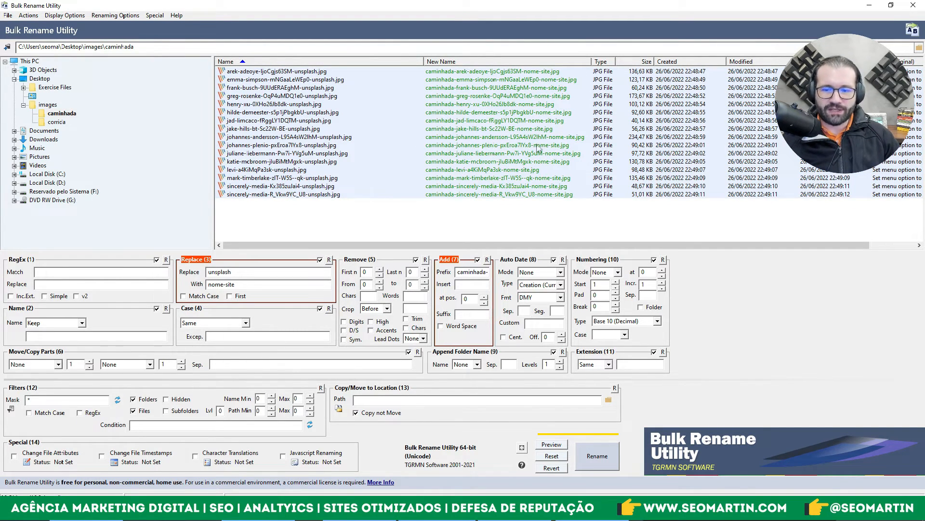
pyautogui.click(599, 462)
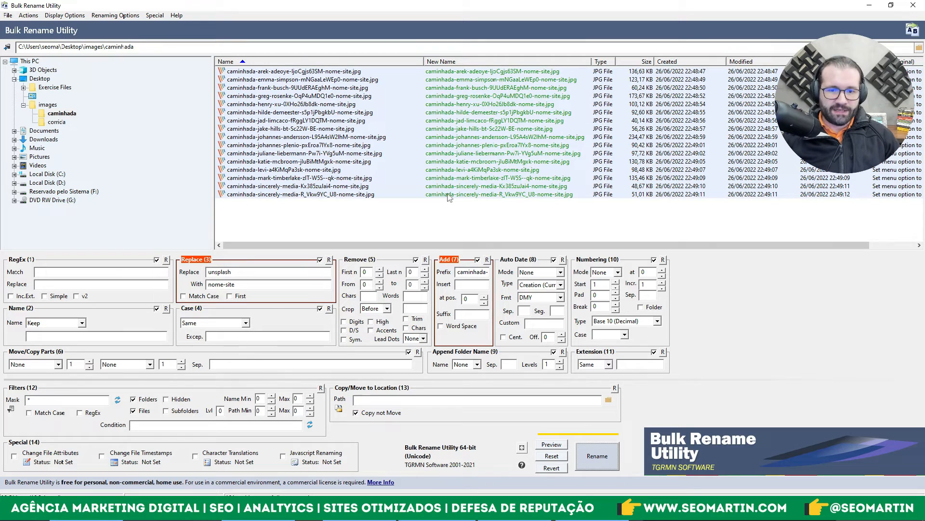
# Switch to File Explorer and check the renamed photos in the caminhada and corrida folders.
pyautogui.click(291, 510)
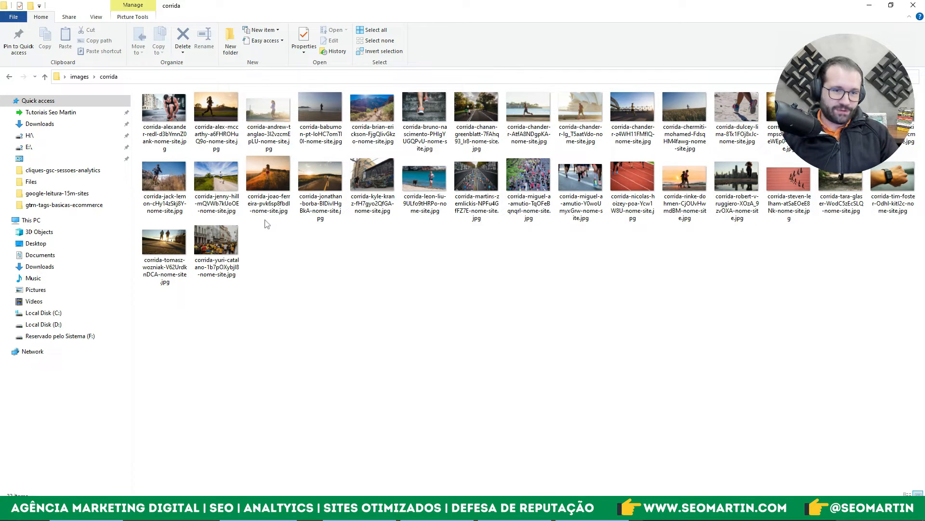
pyautogui.press('BackSpace')
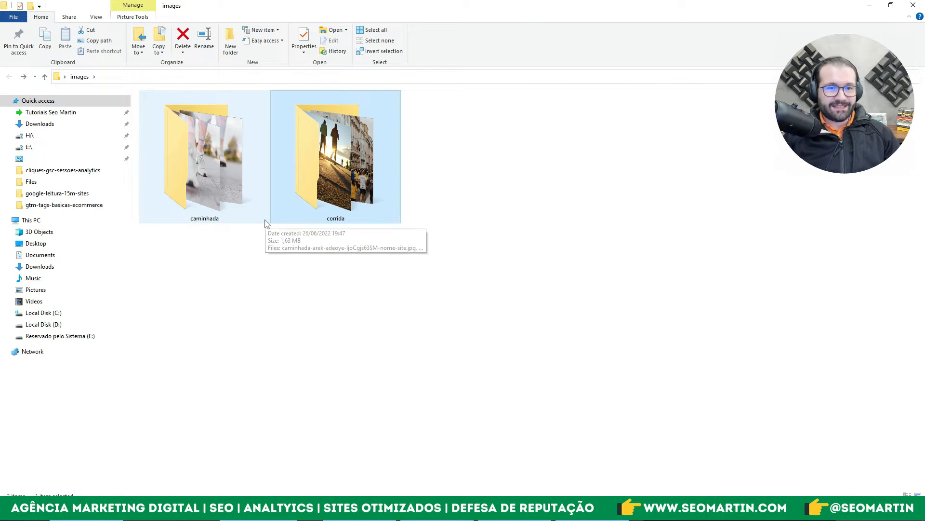
pyautogui.doubleClick(265, 220)
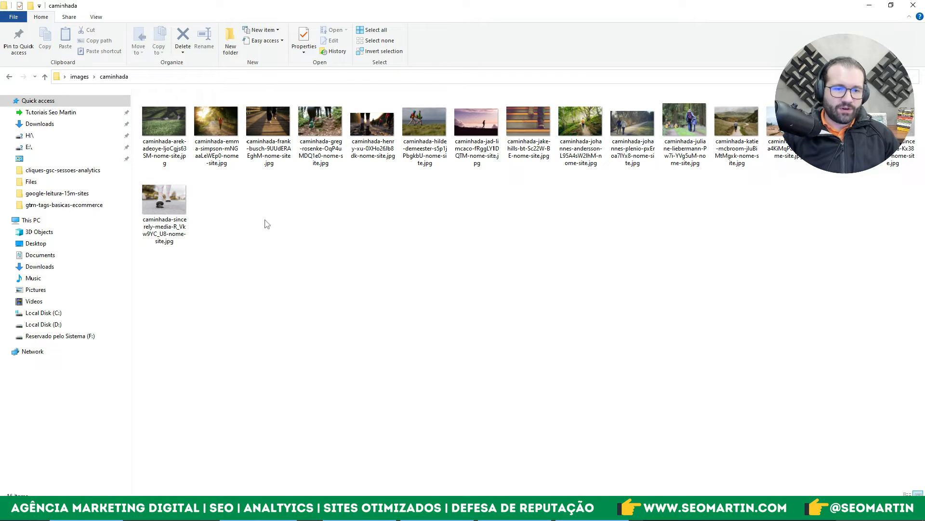
pyautogui.press('BackSpace')
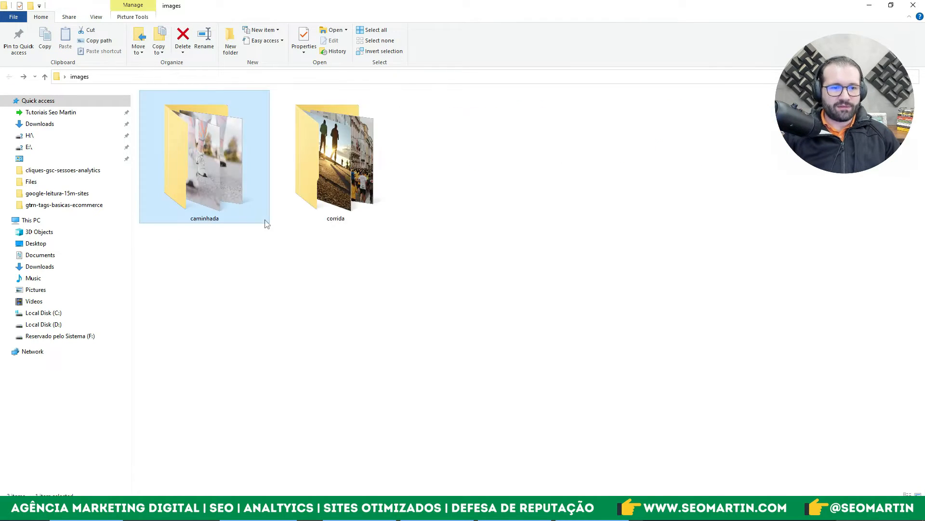
pyautogui.press('Right')
pyautogui.press('Return')
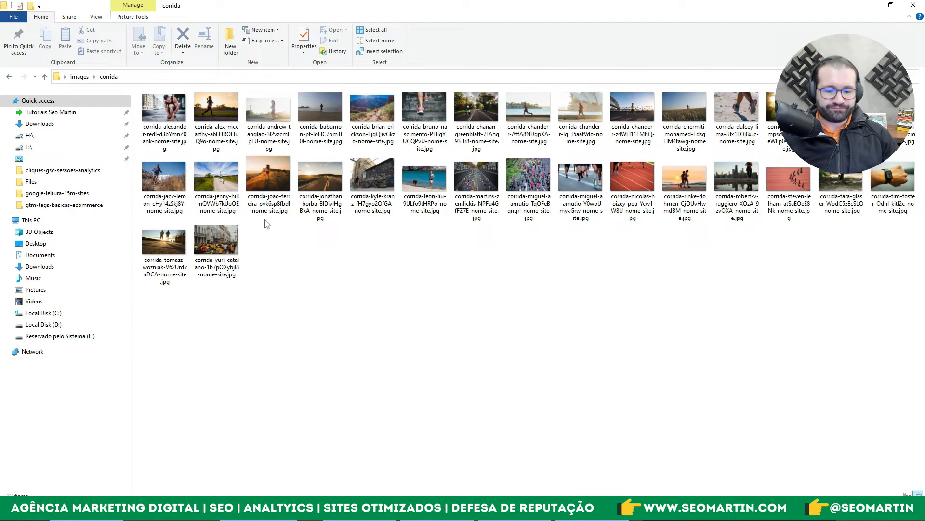
# Switch to the WordPress media library in the browser and open the page for adding new media.
pyautogui.hotkey('alt', 'Tab')
pyautogui.click(292, 8)
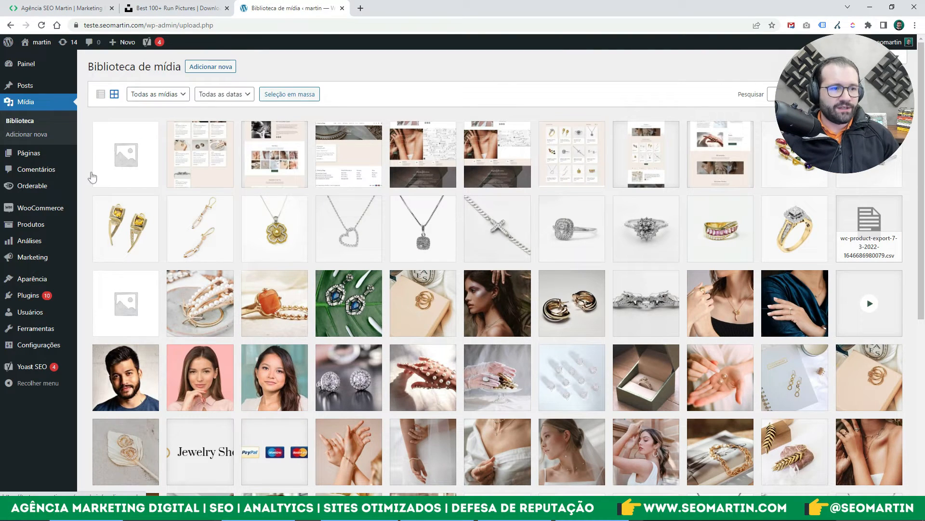
pyautogui.click(30, 135)
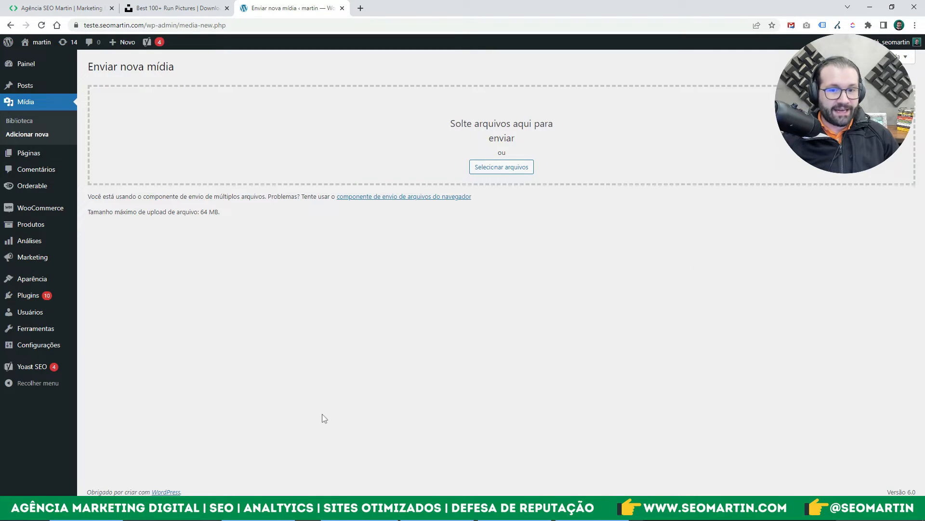
# Upload all photos from the corrida folder to the WordPress media upload area.
pyautogui.hotkey('alt', 'Tab')
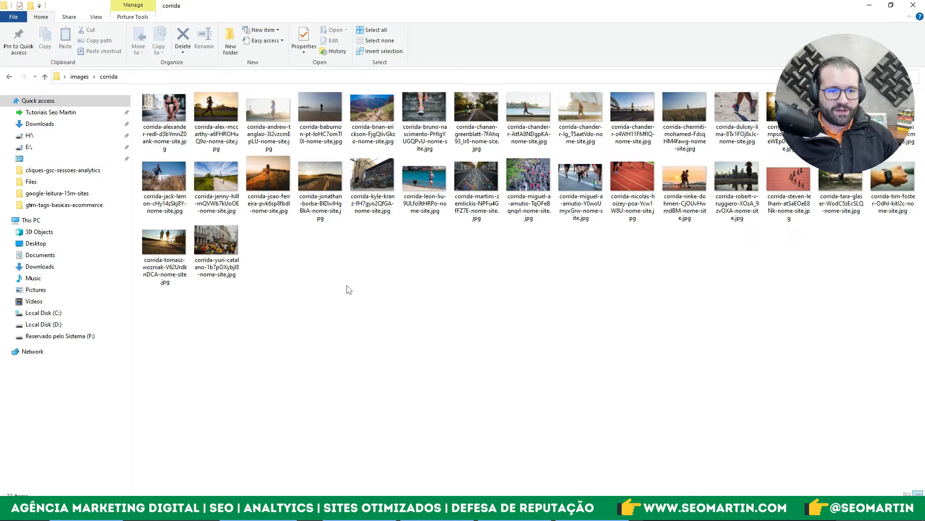
pyautogui.hotkey('ctrl', 'a')
pyautogui.moveTo(226, 261); pyautogui.dragTo(454, 141)
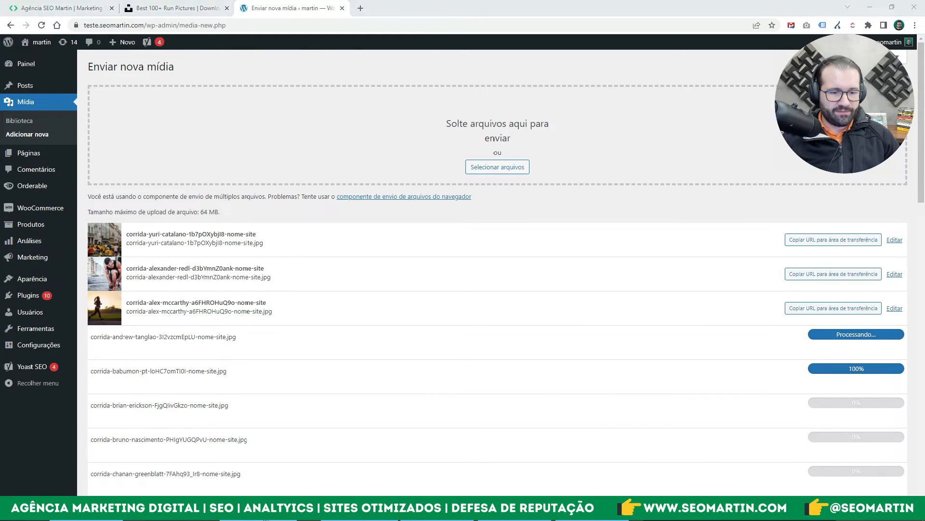
# Go back to the images folder in File Explorer, open caminhada and upload all its photos to WordPress as well.
pyautogui.hotkey('alt', 'Tab')
pyautogui.hotkey('alt', 'Up')
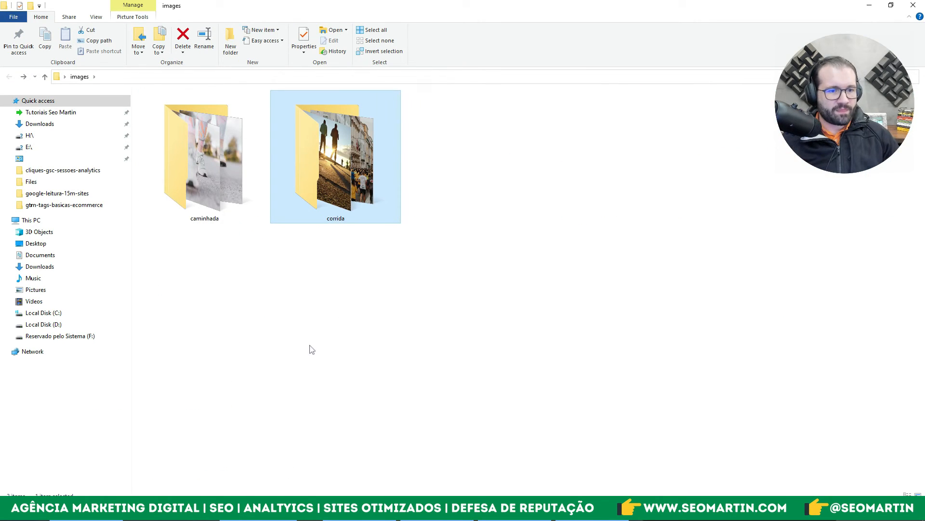
pyautogui.doubleClick(232, 184)
pyautogui.hotkey('ctrl', 'a')
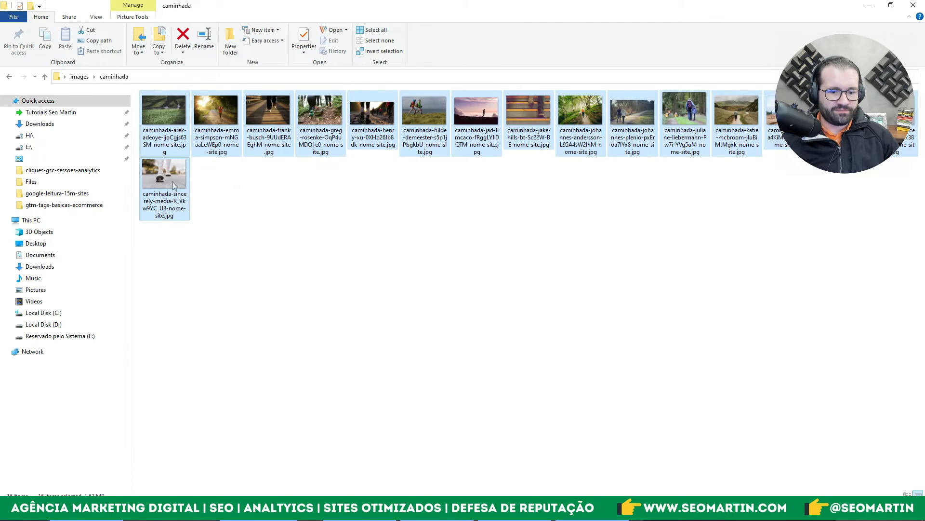
pyautogui.moveTo(175, 183); pyautogui.dragTo(480, 141)
# Review the upload list of running and walking photos and open the WordPress media library.
pyautogui.scroll(-20, 535, 256)
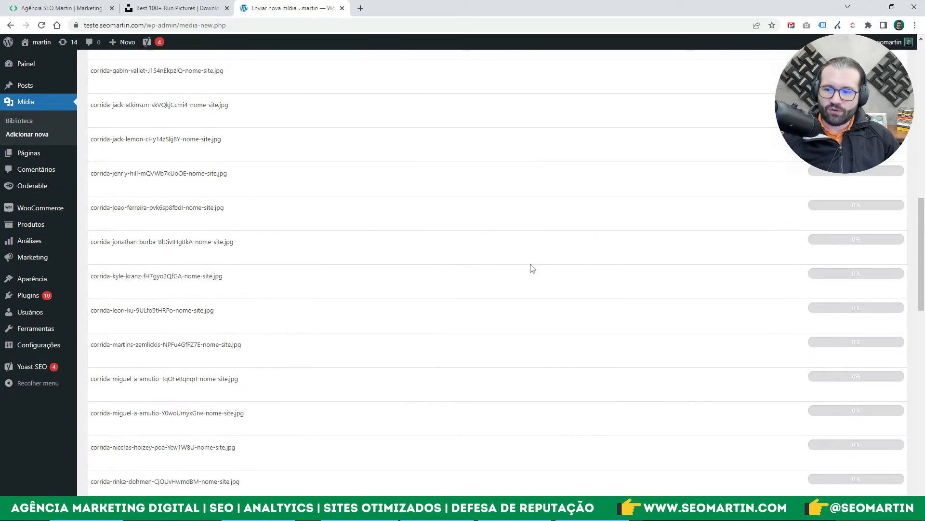
pyautogui.click(753, 512)
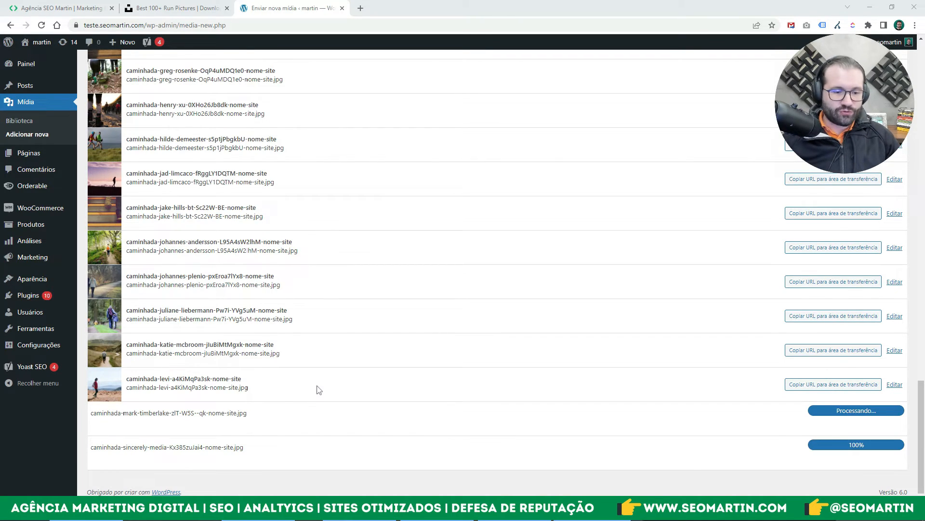
pyautogui.scroll(20, 225, 388)
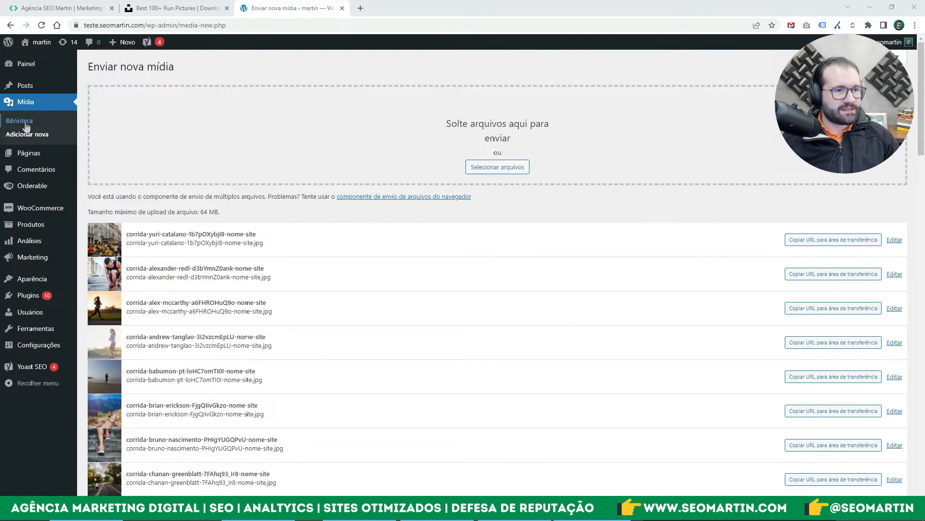
pyautogui.click(23, 121)
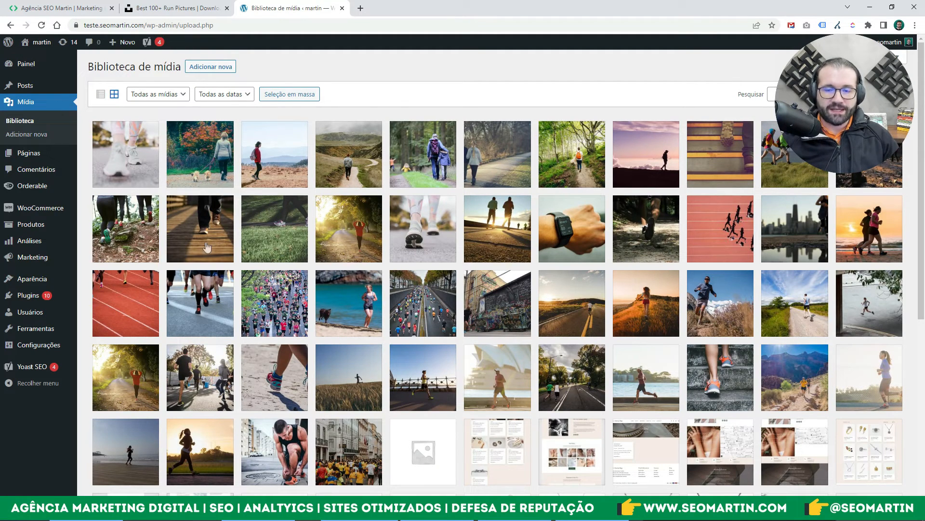
# Open the attachment details of the first photo, the walking sneakers close-up, and clear its title.
pyautogui.click(130, 161)
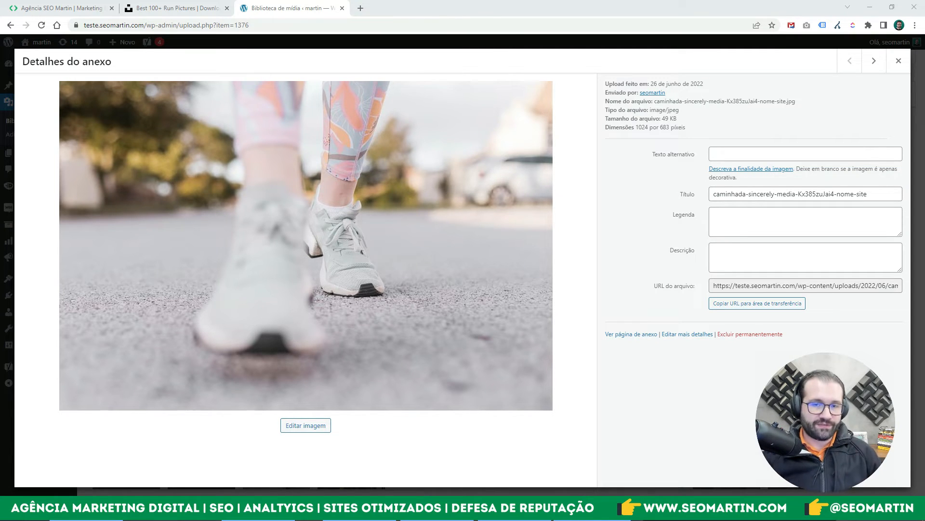
pyautogui.click(730, 153)
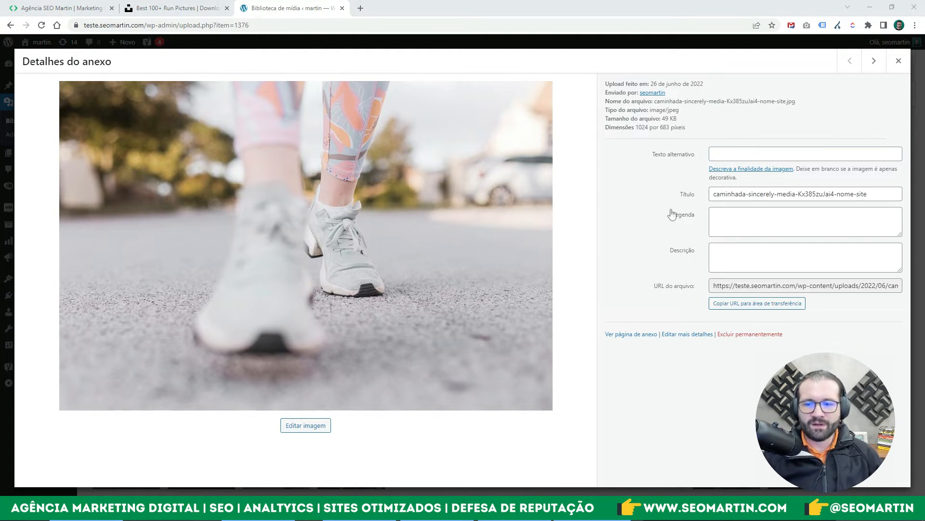
pyautogui.tripleClick(739, 194)
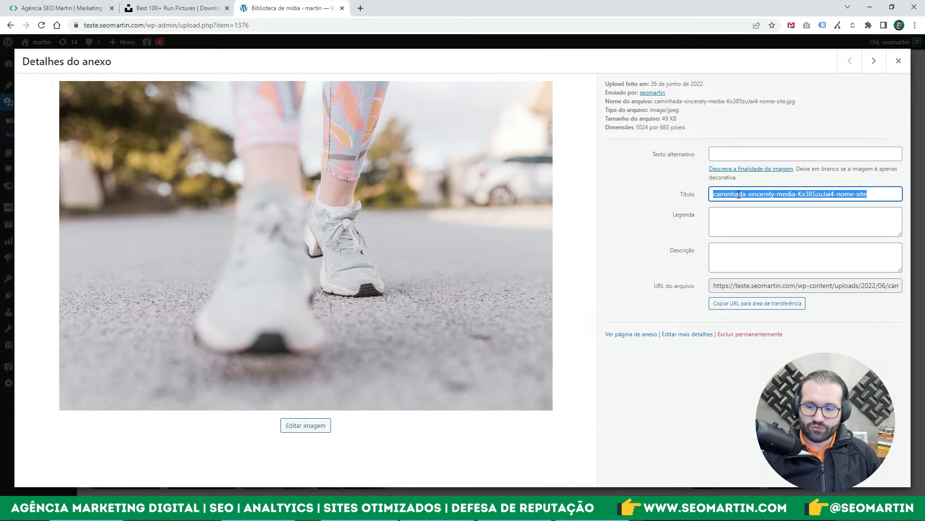
pyautogui.press('BackSpace')
pyautogui.press('Tab')
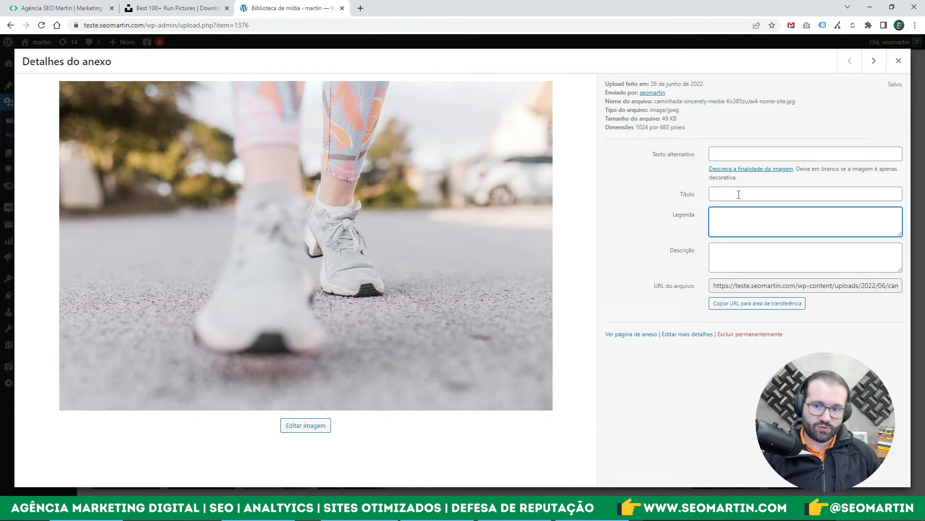
pyautogui.press('Tab')
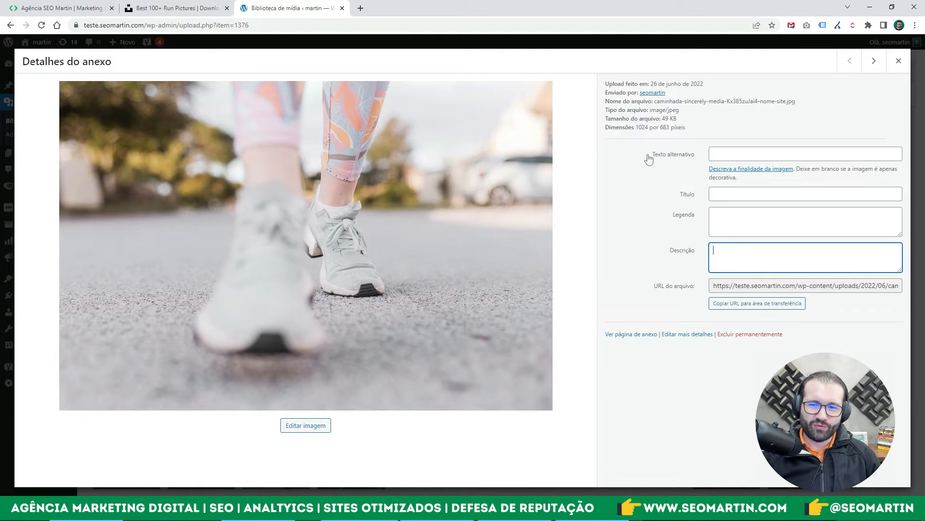
pyautogui.moveTo(649, 154); pyautogui.dragTo(694, 155)
pyautogui.click(704, 154)
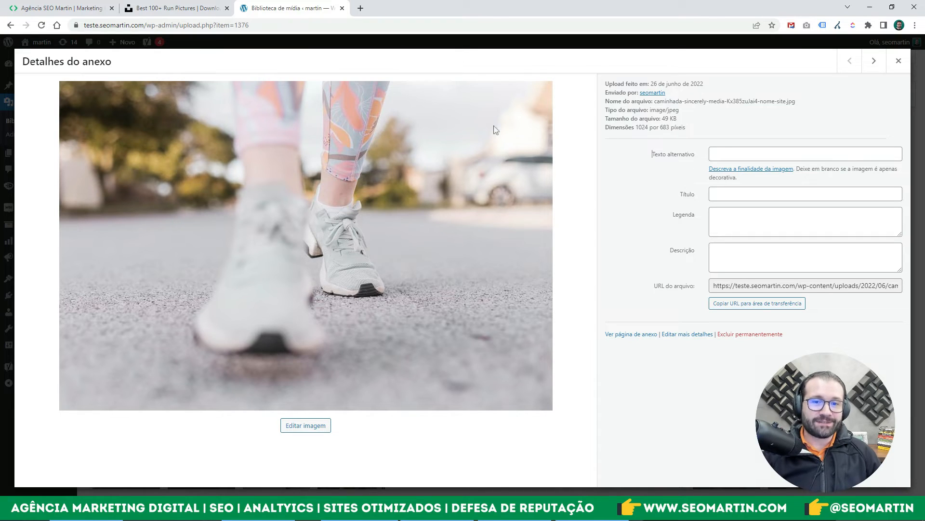
# Go to the photo of the couple walking dogs, enter the alternative text "casal andando com cachoroos" and clear its title.
pyautogui.click(873, 61)
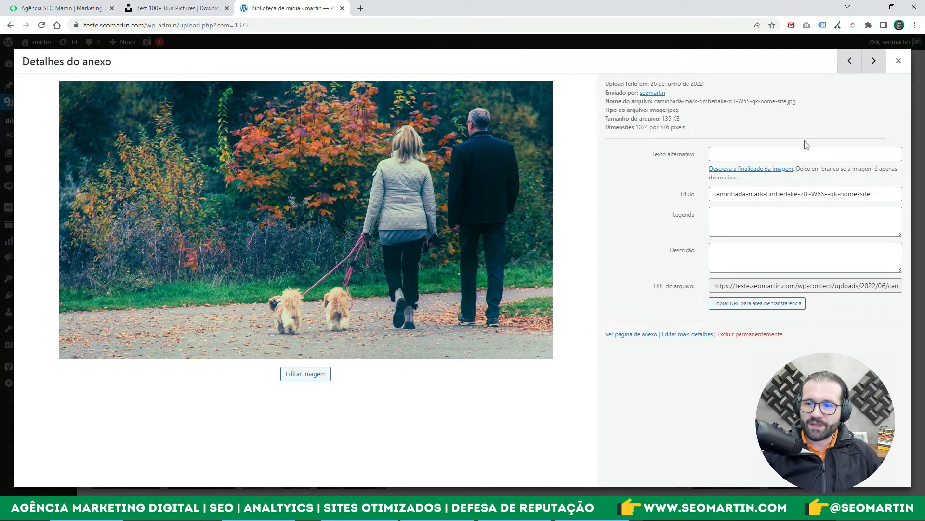
pyautogui.click(732, 155)
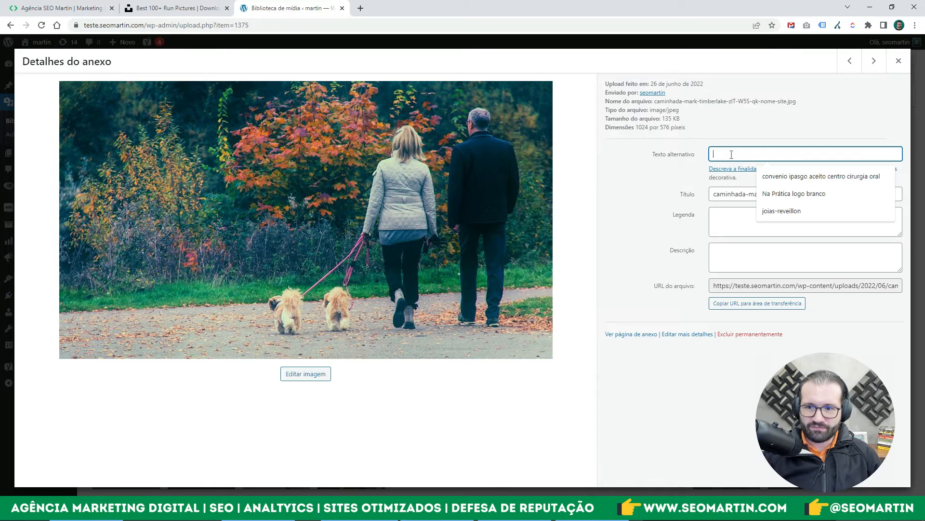
pyautogui.write('casal')
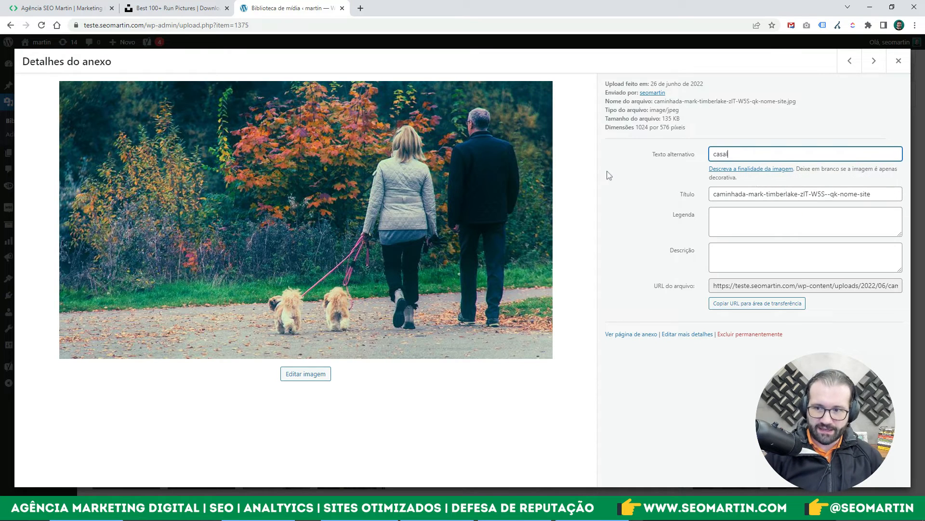
pyautogui.write(' andando com cac')
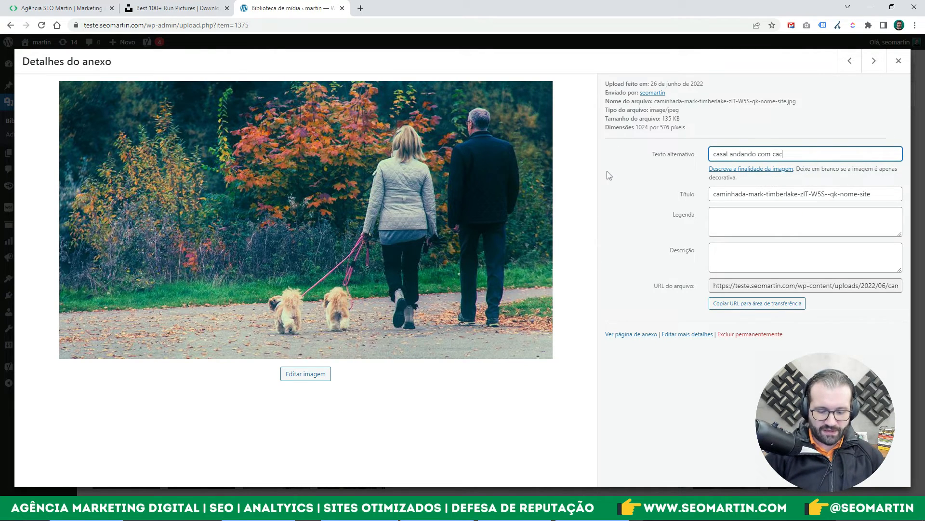
pyautogui.write('horros')
pyautogui.press('Tab')
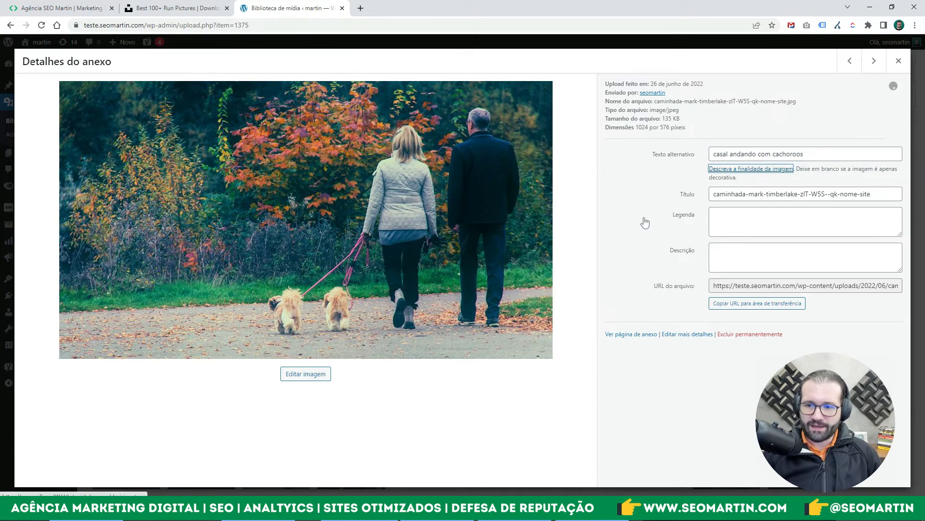
pyautogui.press('BackSpace')
pyautogui.press('Tab')
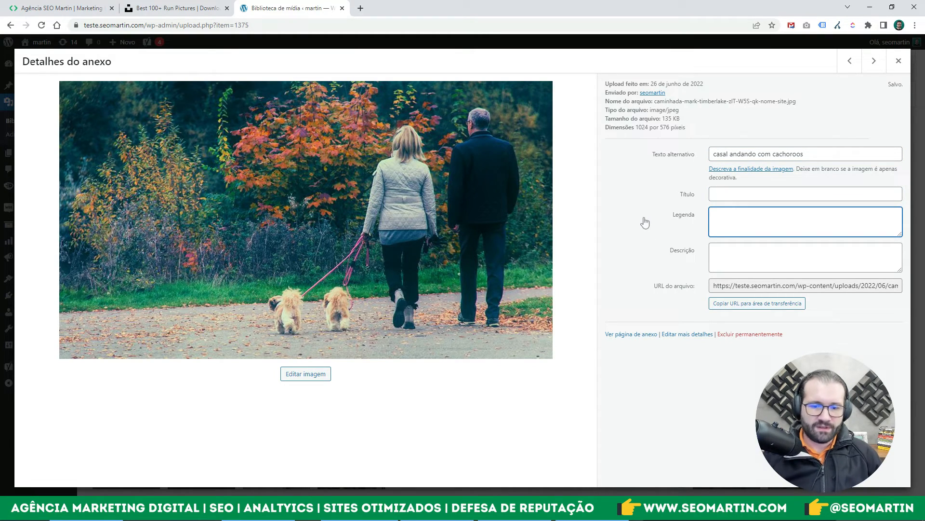
# Correct the last word of the alternative text to "cachorros" and copy the full text into the caption.
pyautogui.moveTo(822, 156); pyautogui.dragTo(644, 161)
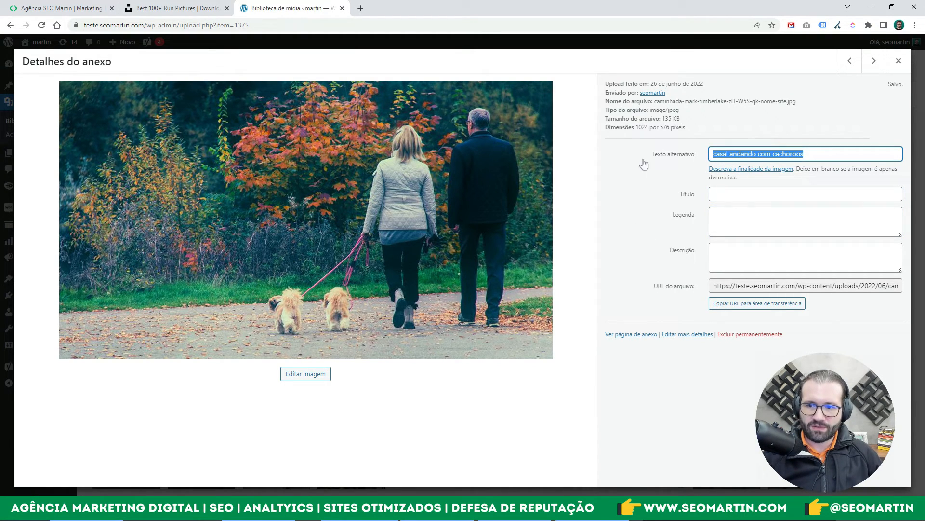
pyautogui.click(780, 157)
pyautogui.doubleClick(780, 155)
pyautogui.write('cacho')
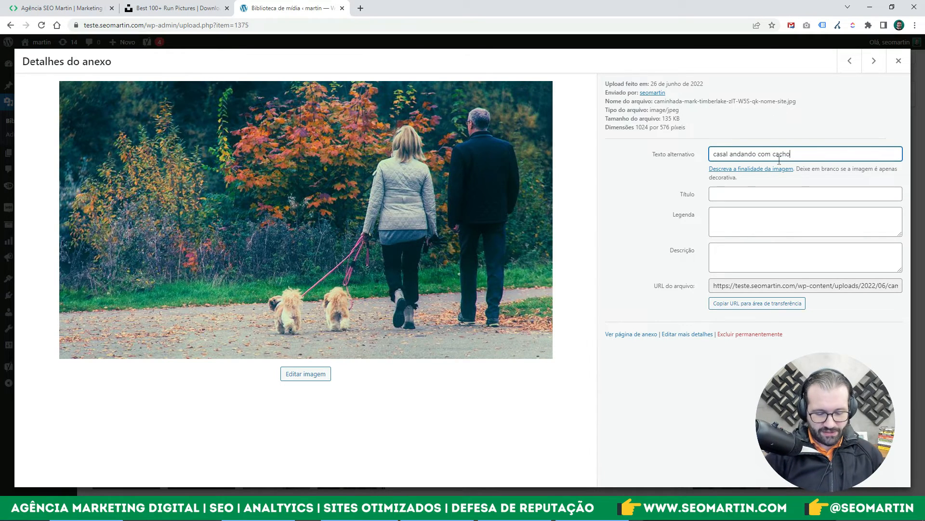
pyautogui.write('rros')
pyautogui.hotkey('ctrl', 'a')
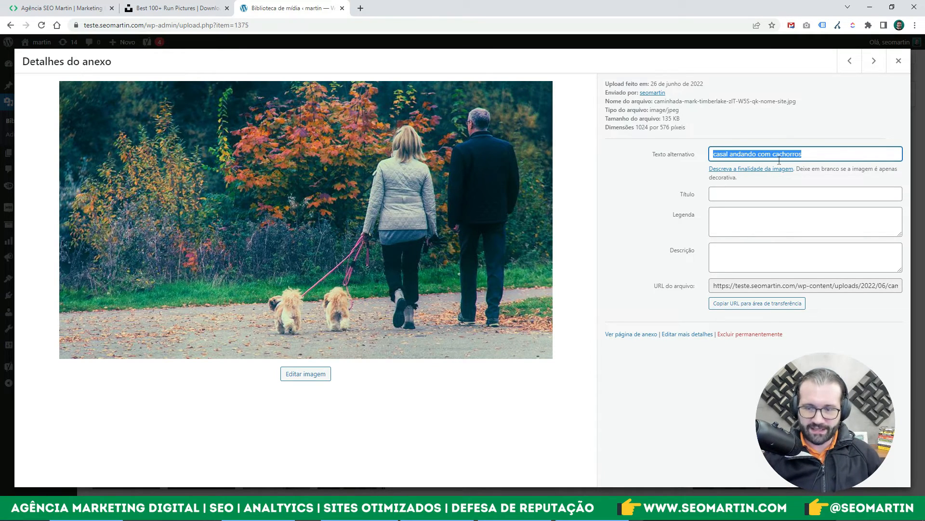
pyautogui.hotkey('ctrl', 'c')
pyautogui.click(773, 216)
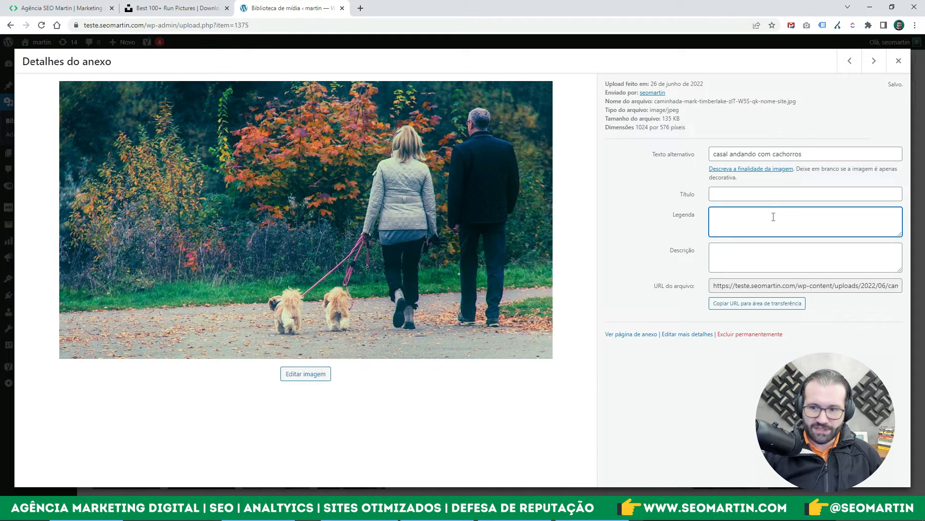
pyautogui.hotkey('ctrl', 'v')
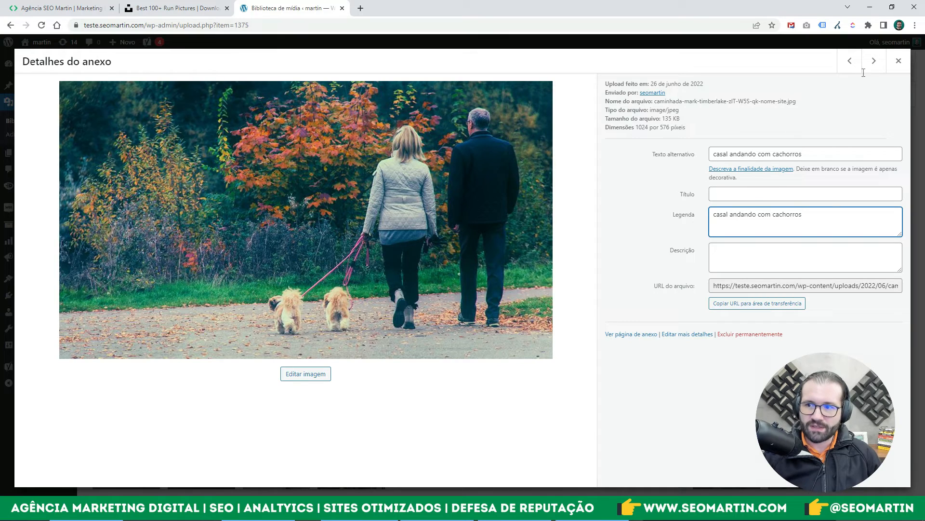
# Give the photo of the woman with a backpack the alternative text "jovem andando na montanha" and clear its title.
pyautogui.click(875, 61)
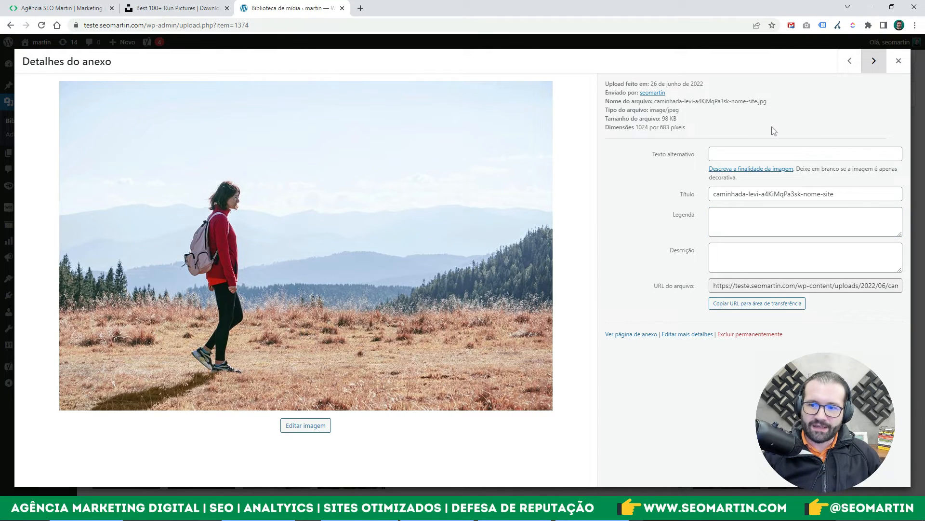
pyautogui.click(850, 71)
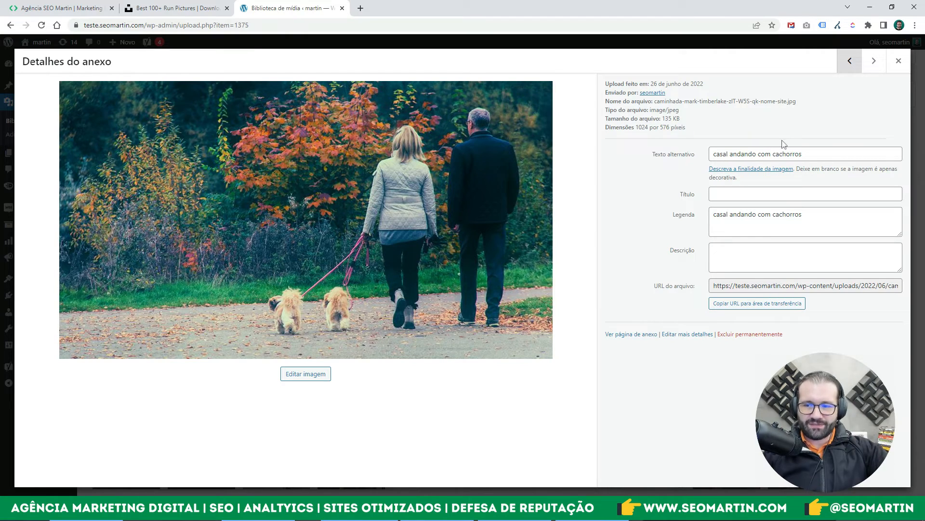
pyautogui.click(873, 63)
pyautogui.click(724, 153)
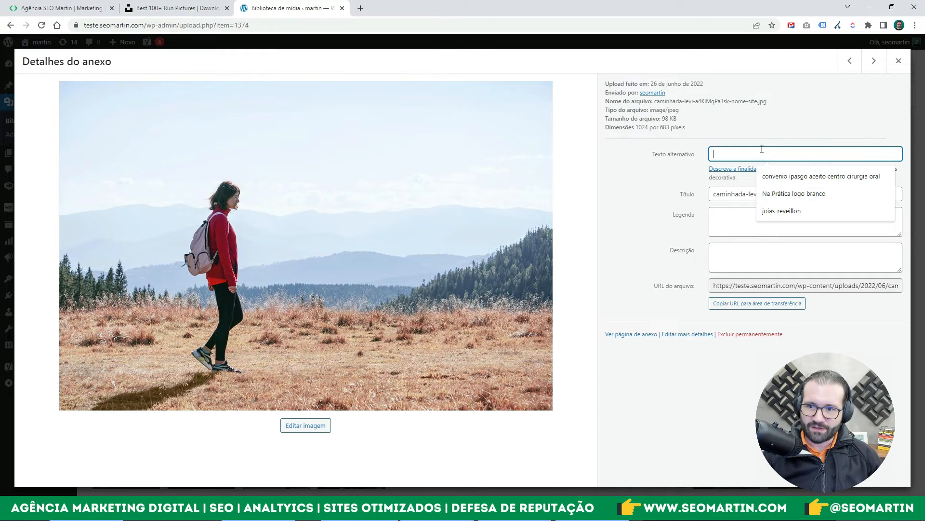
pyautogui.write('jovem andan')
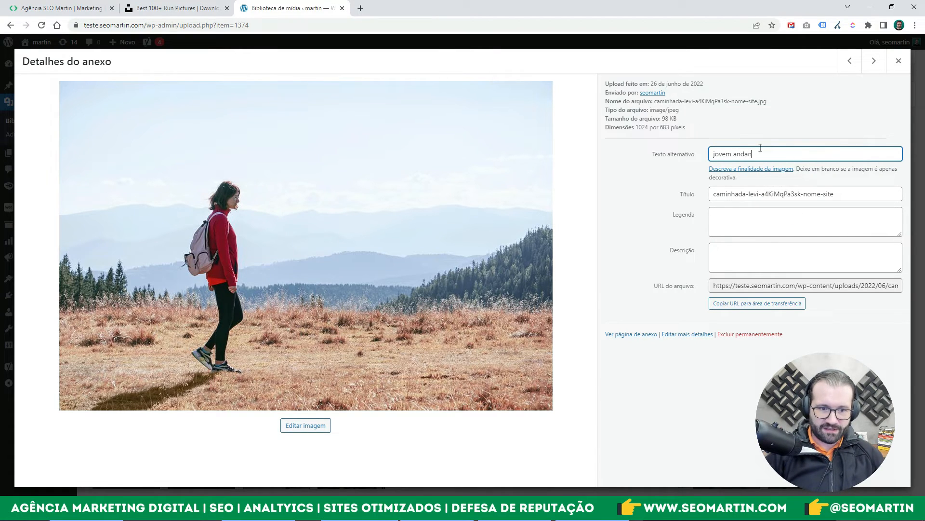
pyautogui.write('do na montanha')
pyautogui.press('Tab')
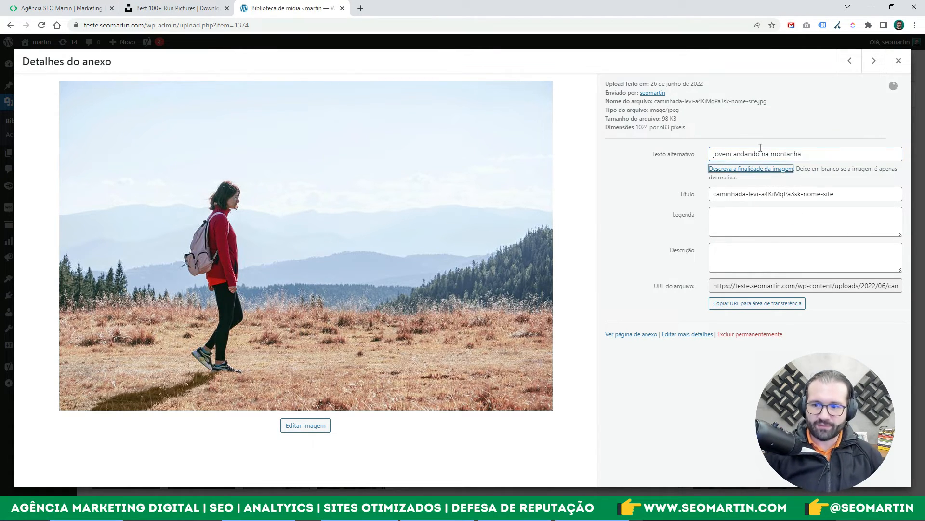
pyautogui.press('Tab')
pyautogui.press('BackSpace')
# Copy the backpack photo's alternative text into its caption.
pyautogui.hotkey('shift', 'Tab')
pyautogui.hotkey('shift', 'Tab')
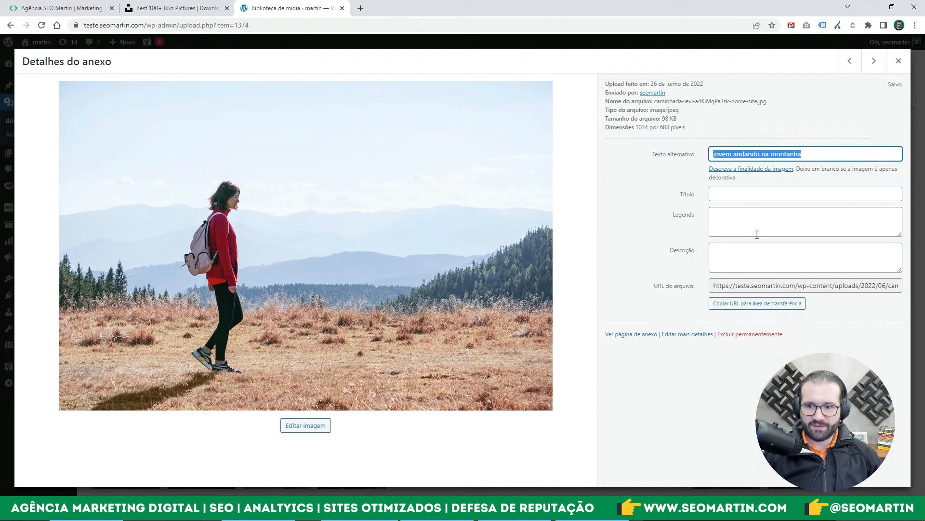
pyautogui.click(737, 222)
pyautogui.hotkey('ctrl', 'v')
# Replace the backpack photo's caption with "Linda paisagem na montanha depois de uma caminhada".
pyautogui.moveTo(872, 220); pyautogui.dragTo(713, 217)
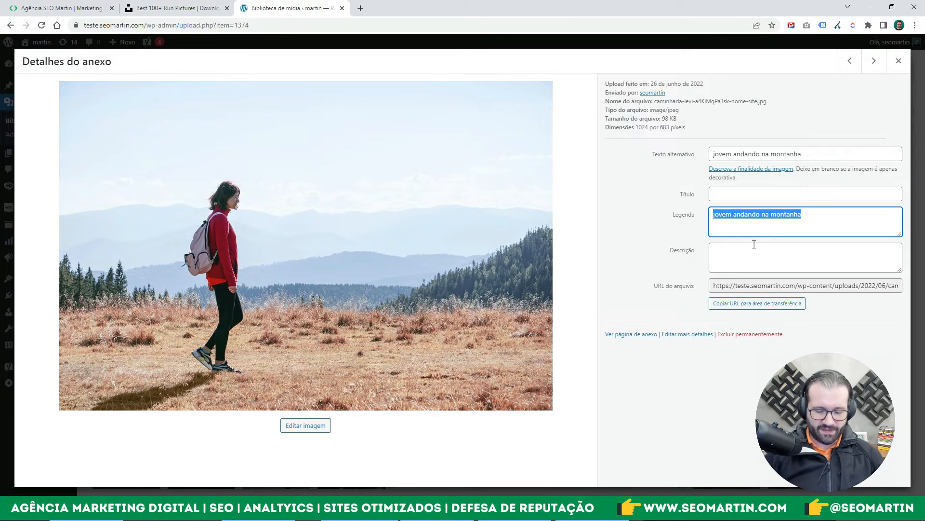
pyautogui.write('Linda ')
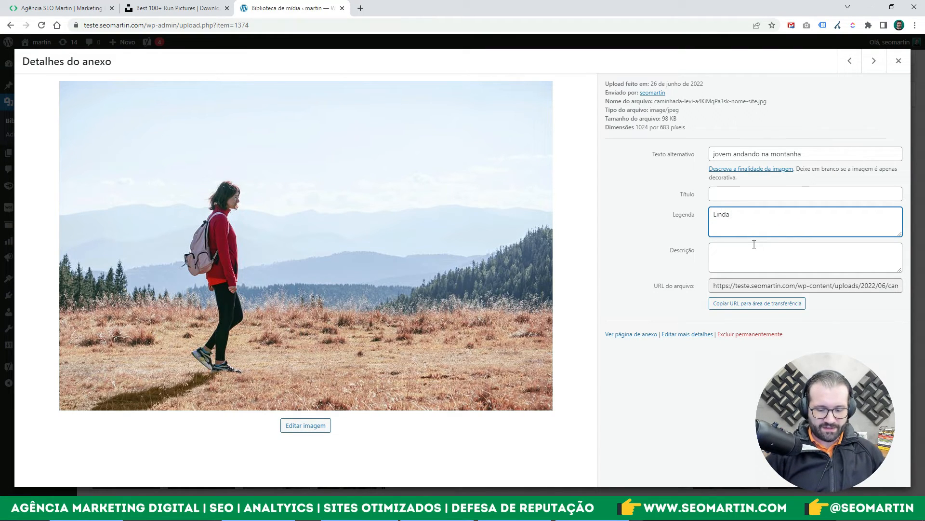
pyautogui.write('paisagem na')
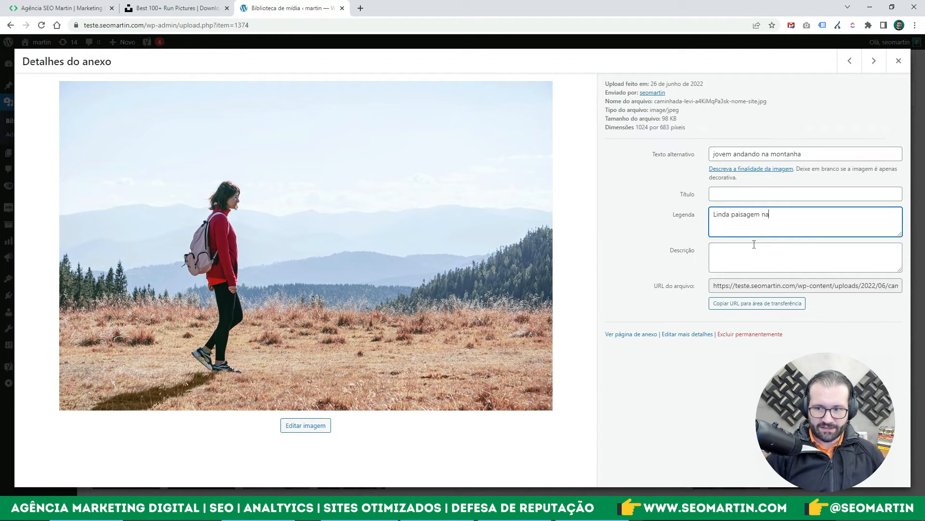
pyautogui.write(' montanh')
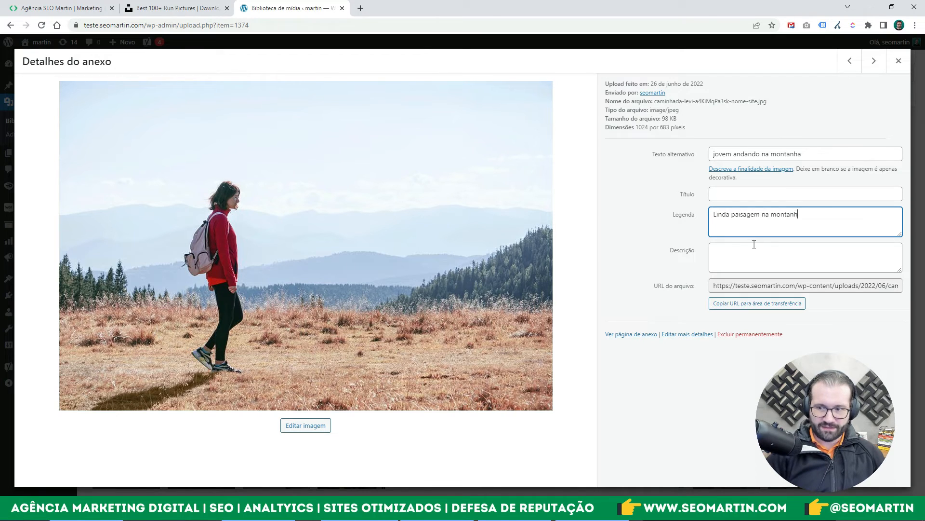
pyautogui.write('a depois de uma ca')
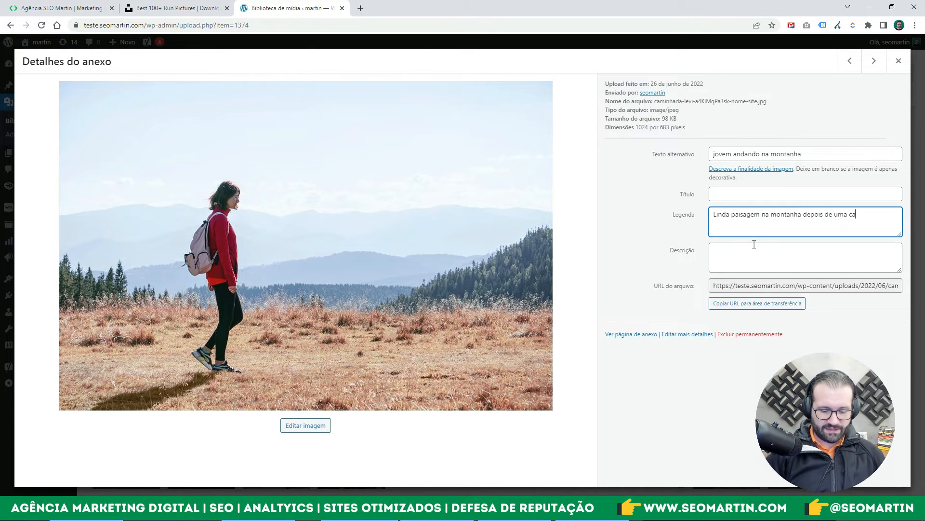
pyautogui.write('minhada')
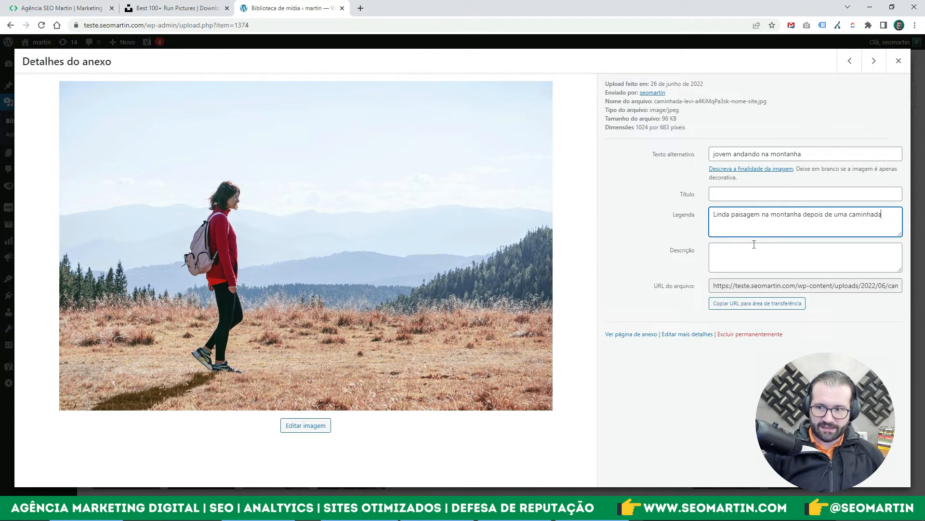
# Review the alternative texts and captions entered for the backpack and dog-walking photos.
pyautogui.click(874, 60)
pyautogui.click(850, 62)
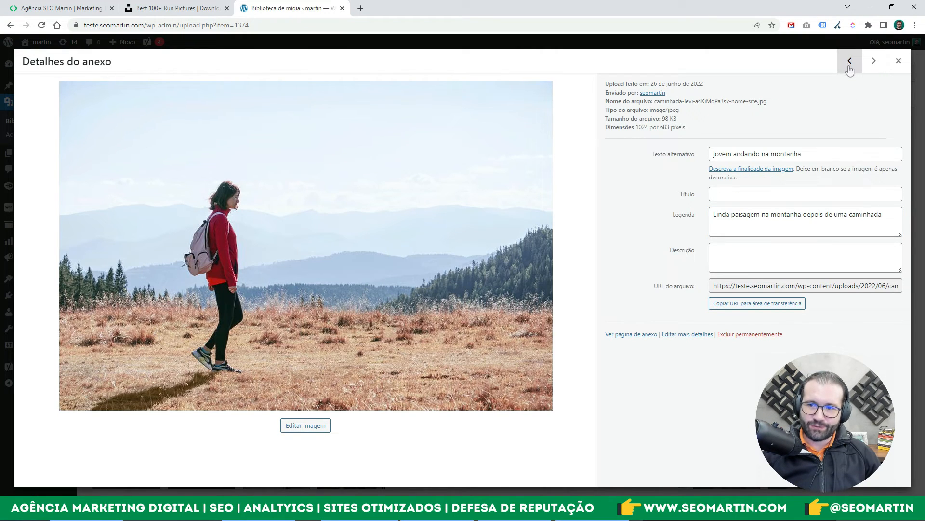
pyautogui.click(850, 62)
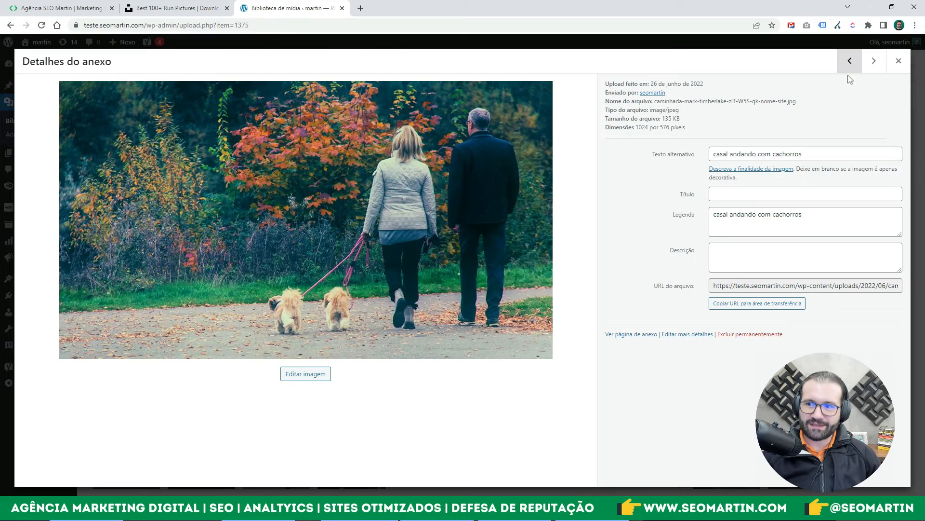
pyautogui.click(875, 64)
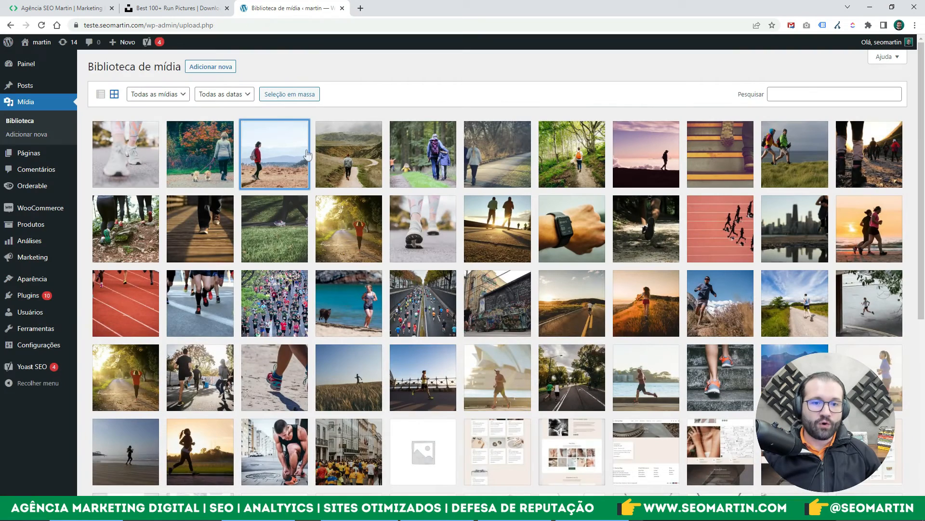
# Close the attachment details and start a new WordPress post.
pyautogui.click(899, 60)
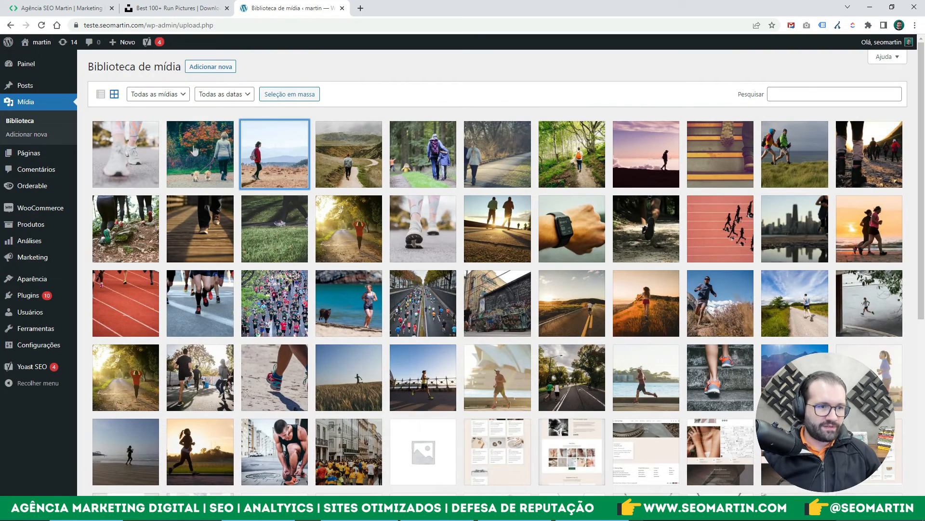
pyautogui.moveTo(74, 93)
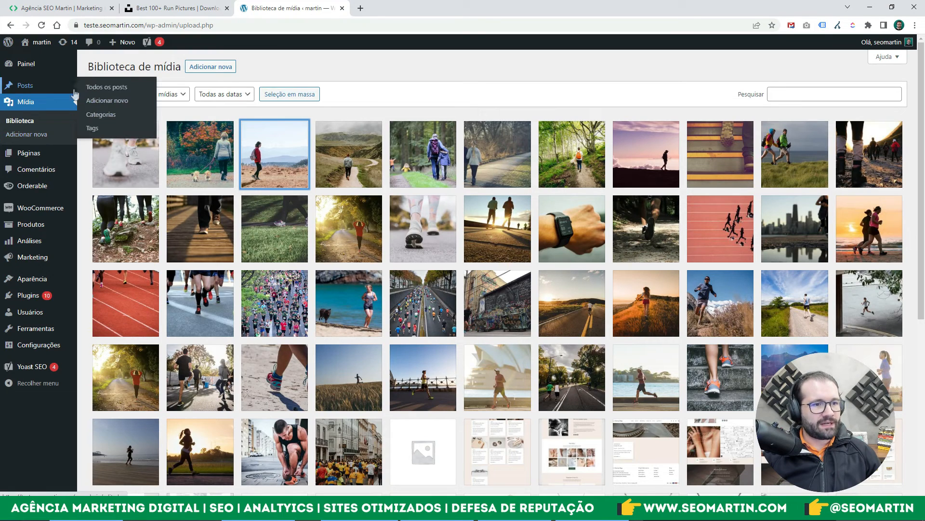
pyautogui.click(107, 100)
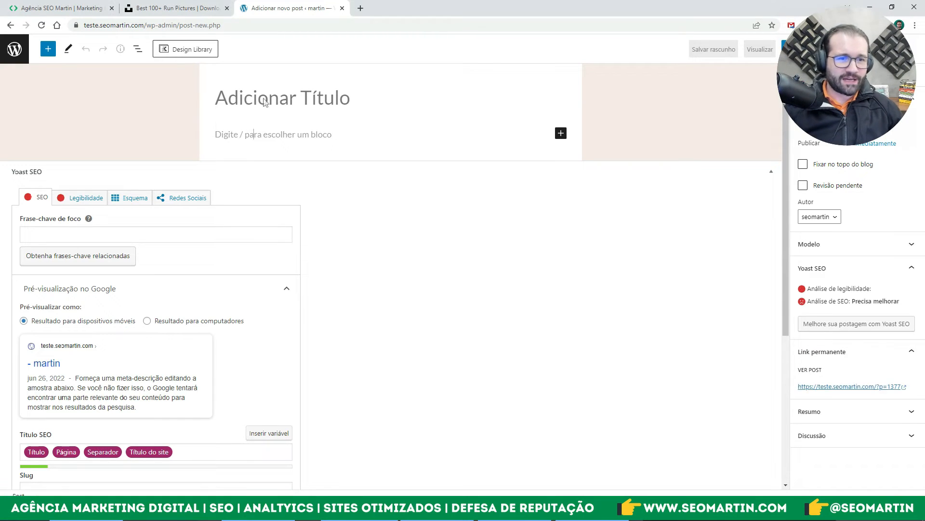
# Title the post "Novo Post" and start the first paragraph below it.
pyautogui.click(264, 100)
pyautogui.write('Novo Post')
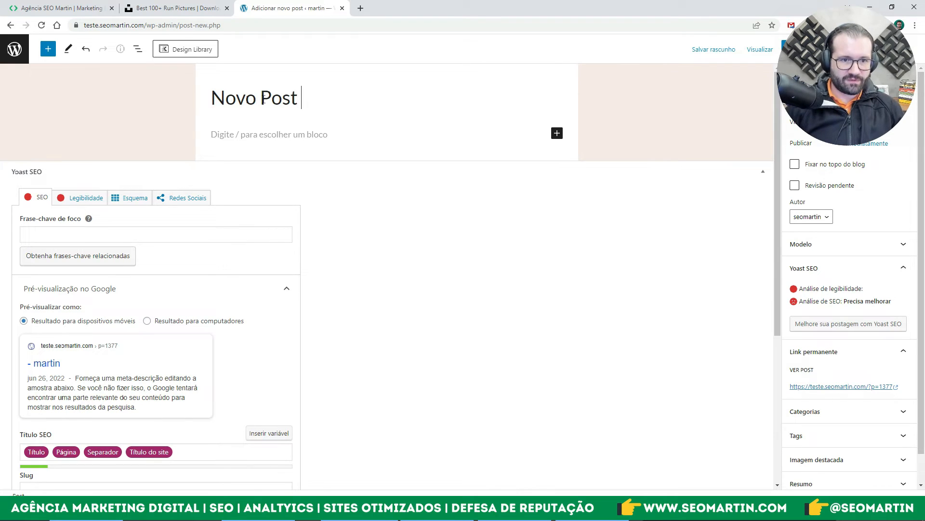
pyautogui.press('Return')
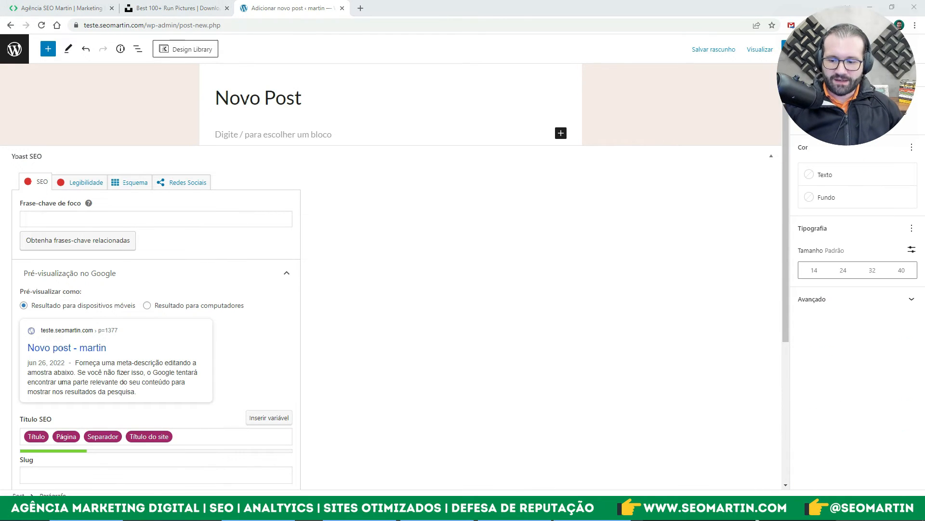
# Fill the post body with five paragraphs of the copied Lorem ipsum text.
pyautogui.hotkey('ctrl', 'v')
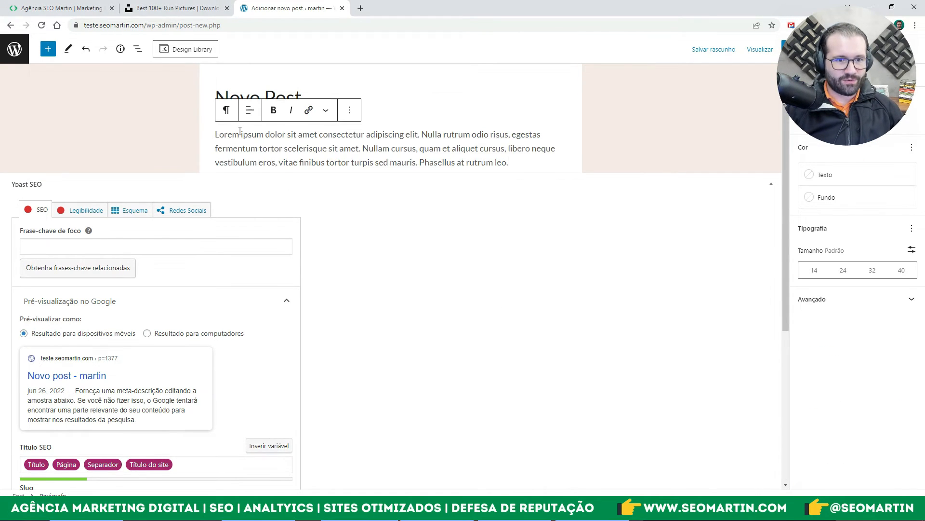
pyautogui.press('Return')
pyautogui.hotkey('ctrl', 'v')
pyautogui.press('Return')
pyautogui.hotkey('ctrl', 'v')
pyautogui.press('Return')
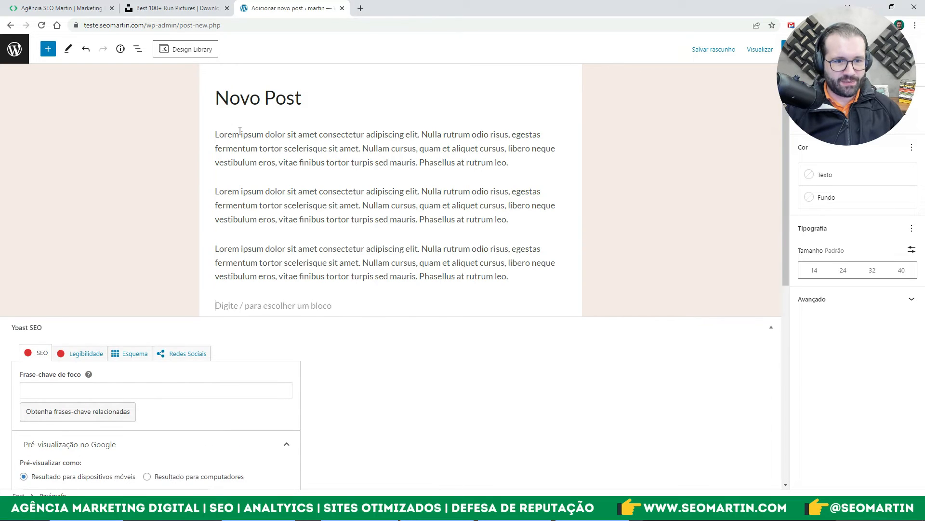
pyautogui.hotkey('ctrl', 'v')
pyautogui.press('Return')
pyautogui.hotkey('ctrl', 'v')
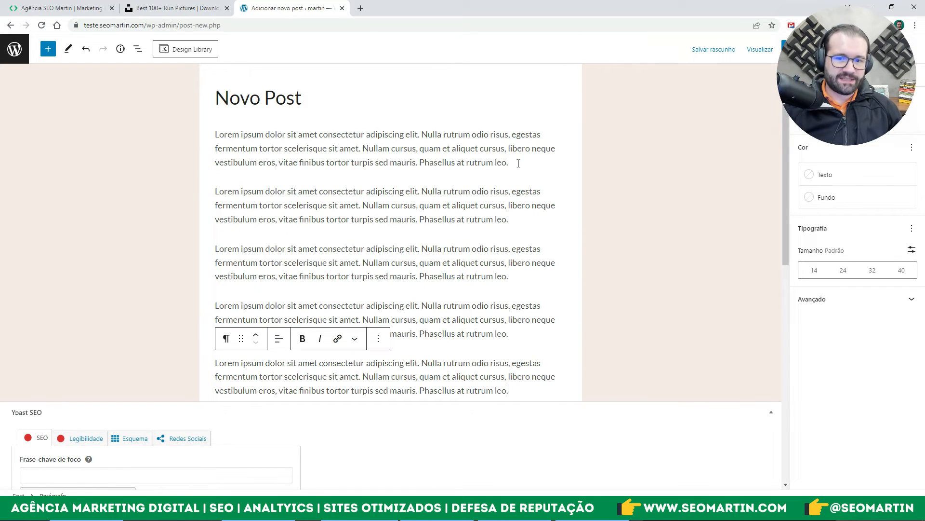
# Add an image block after the first paragraph and open the media library for it.
pyautogui.click(526, 162)
pyautogui.press('Return')
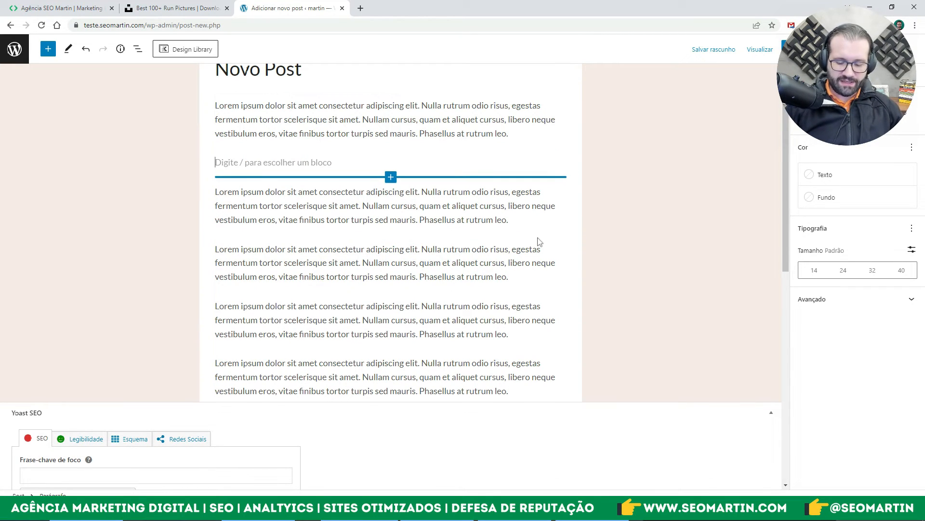
pyautogui.write('/imagem')
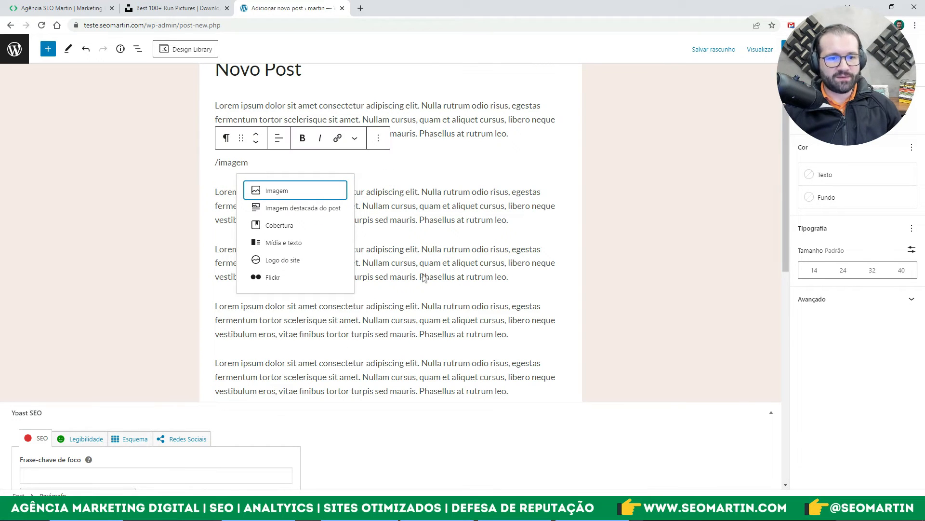
pyautogui.click(274, 193)
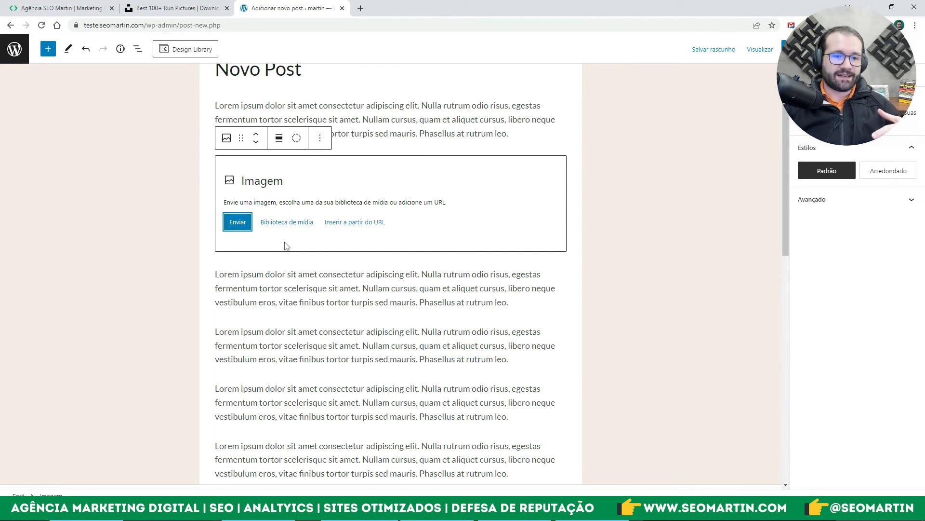
pyautogui.click(288, 222)
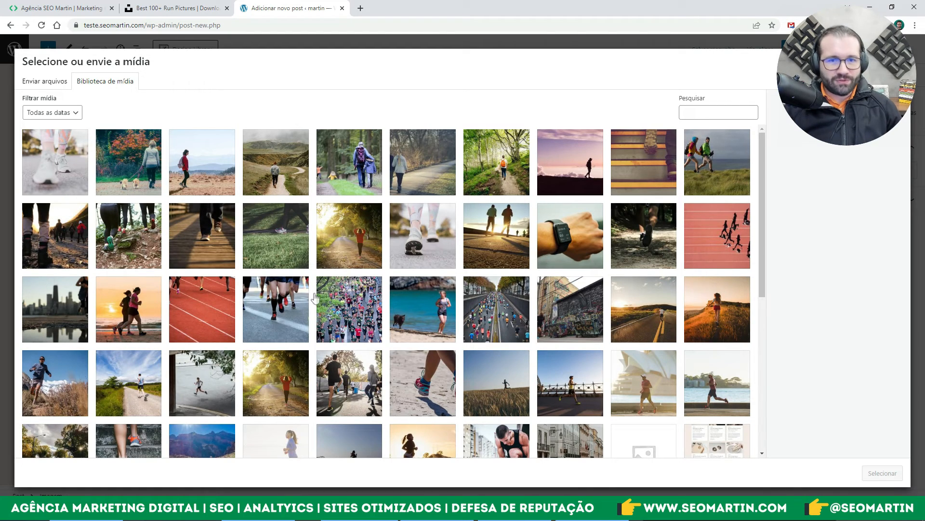
# Search the media library for "corrida".
pyautogui.click(704, 113)
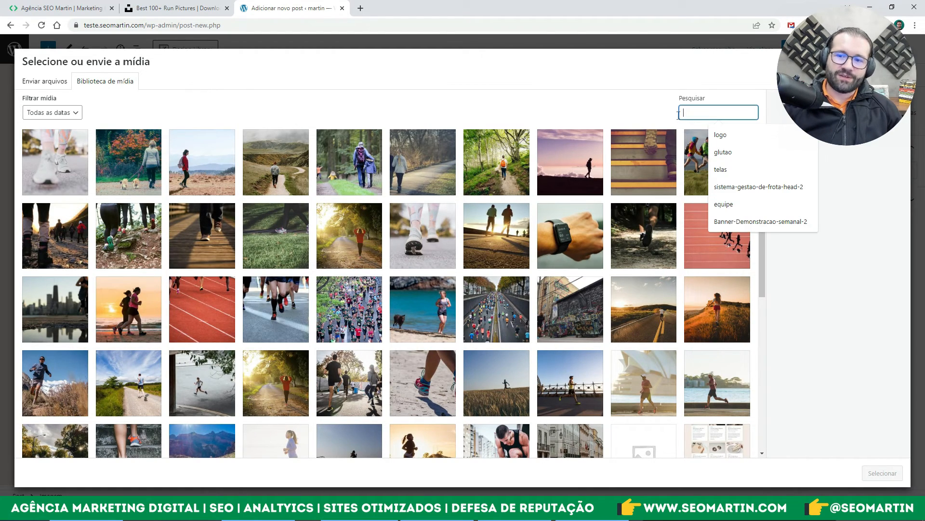
pyautogui.click(646, 107)
pyautogui.click(706, 114)
pyautogui.write('corrida')
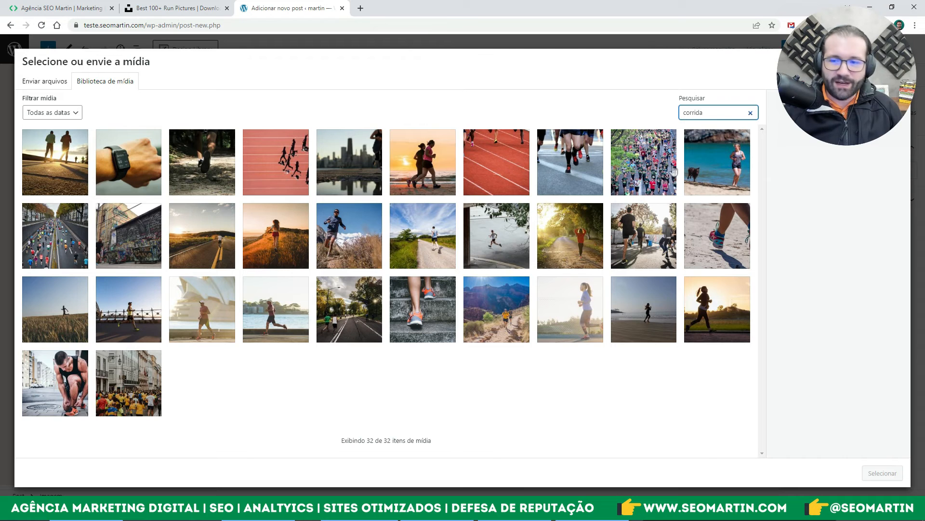
# Search the media library for "caminhada" and insert the photo of the couple walking two dogs into the post.
pyautogui.hotkey('ctrl', 'a')
pyautogui.write('caminha')
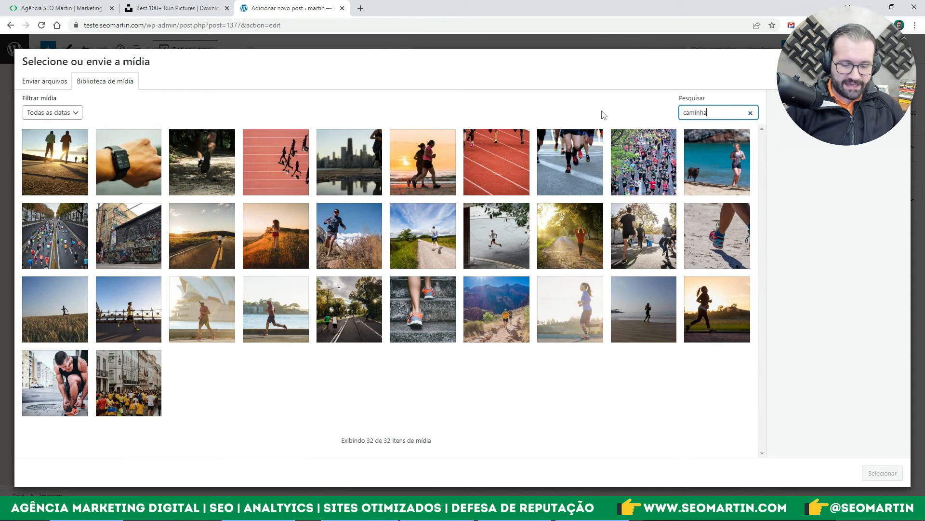
pyautogui.write('da')
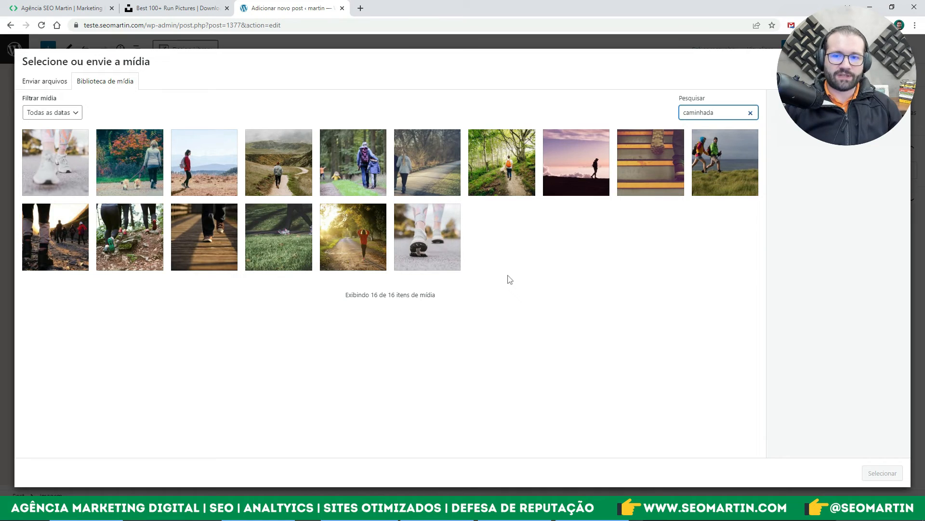
pyautogui.click(137, 173)
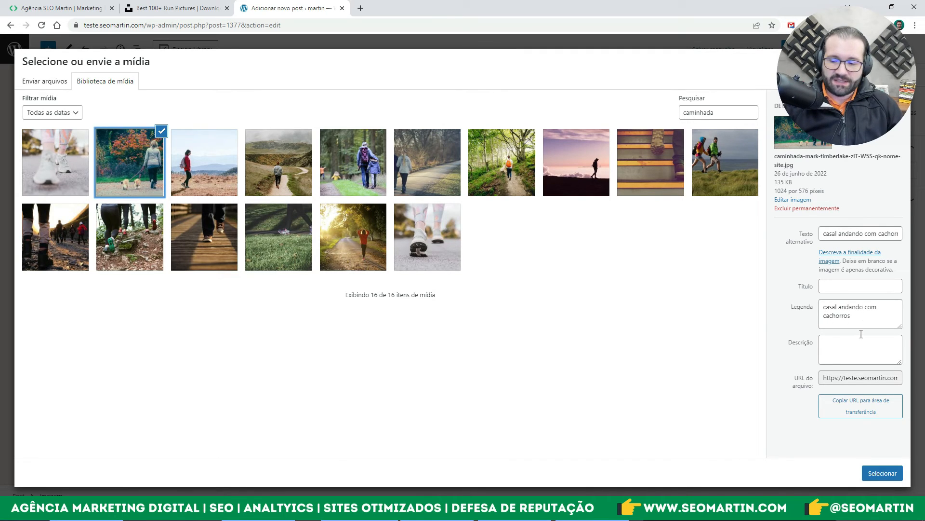
pyautogui.click(879, 474)
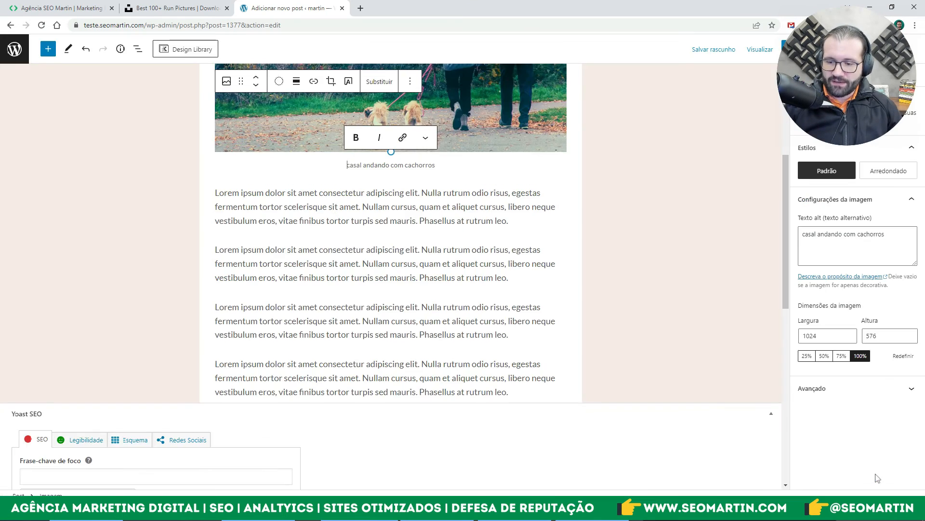
pyautogui.scroll(3, 419, 248)
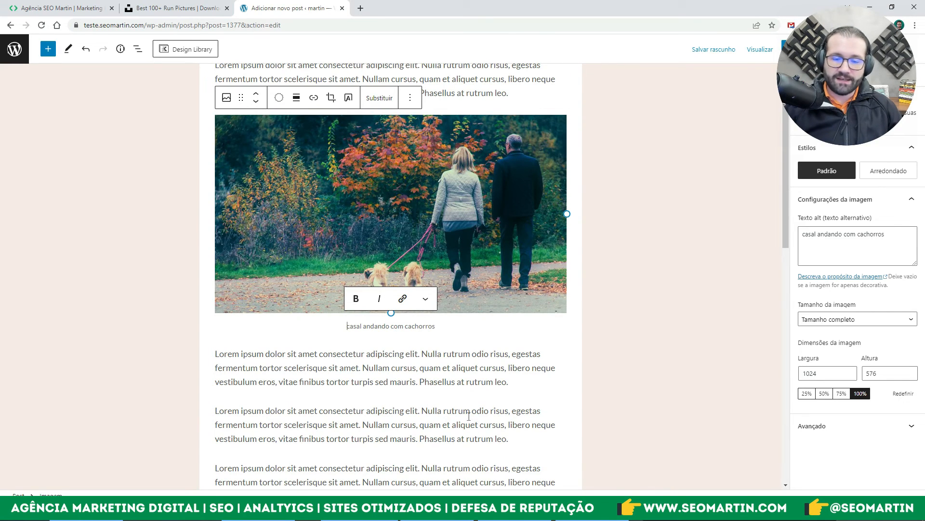
pyautogui.moveTo(789, 217); pyautogui.dragTo(789, 198)
pyautogui.click(466, 224)
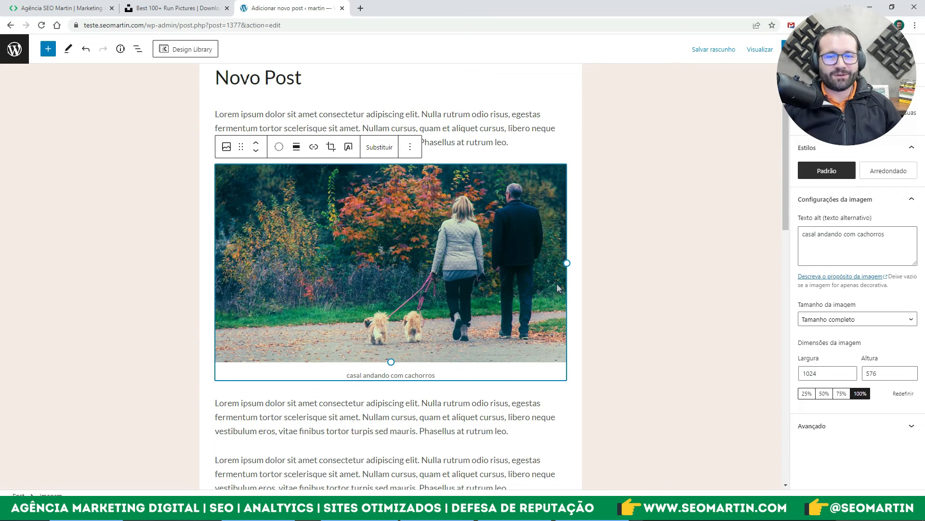
# Replace the inserted dog-walking photo's caption with "ter cachorros pode ser um ótimo estimulo para começar a caminhar".
pyautogui.doubleClick(376, 376)
pyautogui.tripleClick(376, 376)
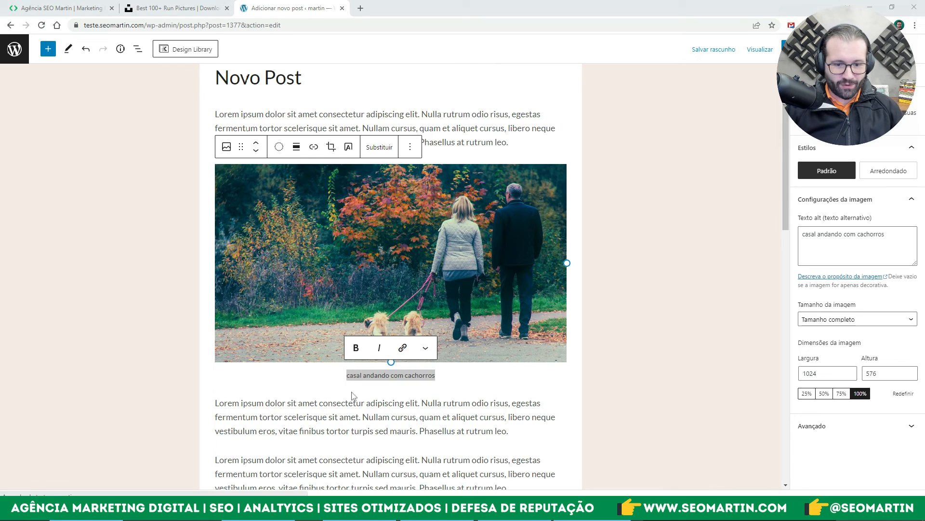
pyautogui.click(362, 375)
pyautogui.tripleClick(362, 375)
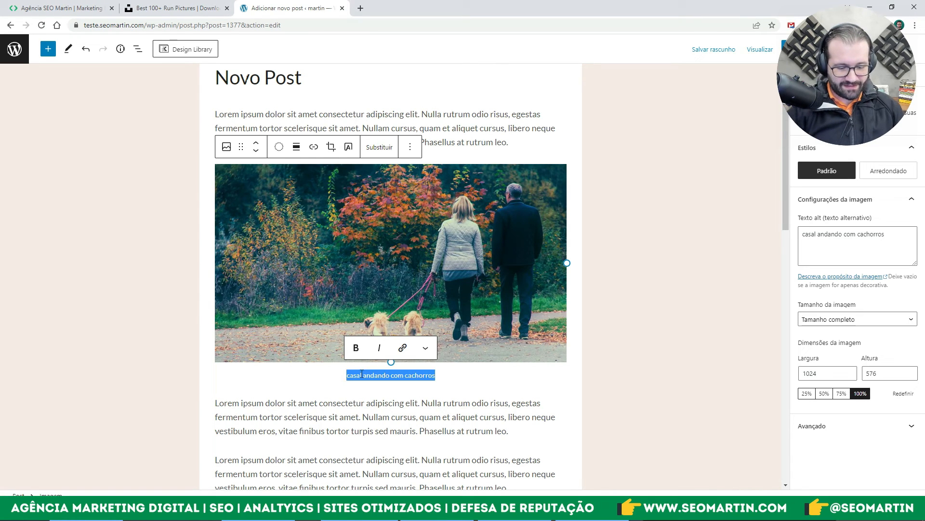
pyautogui.press('BackSpace')
pyautogui.write('ter cachorros')
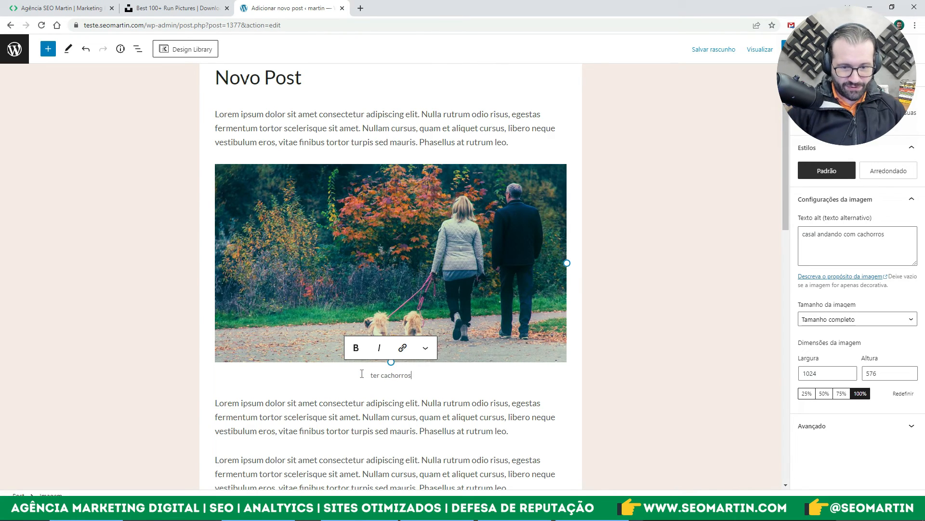
pyautogui.write(' pode se')
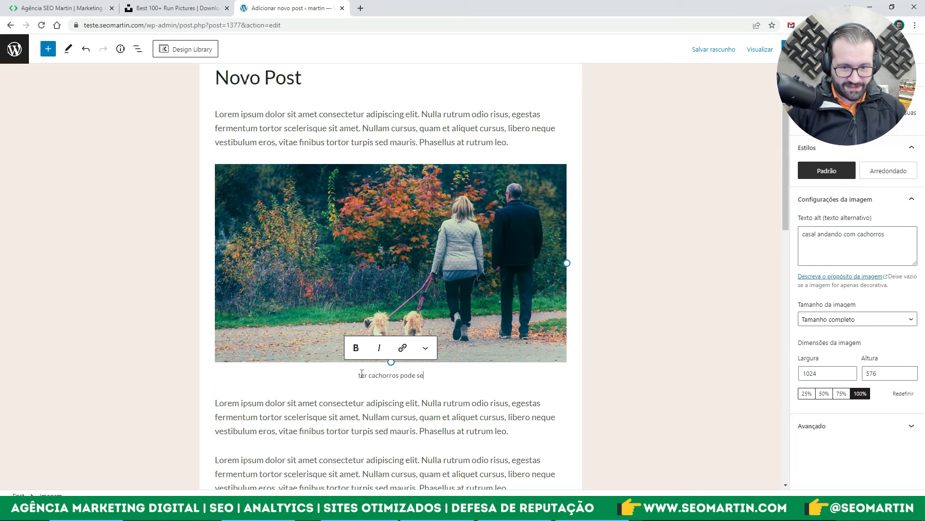
pyautogui.write('r um ótimo')
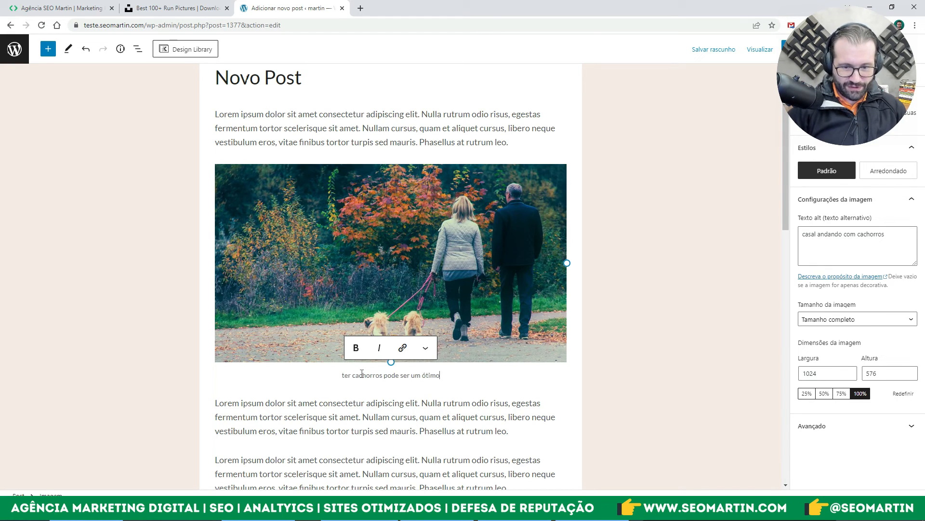
pyautogui.write(' estim')
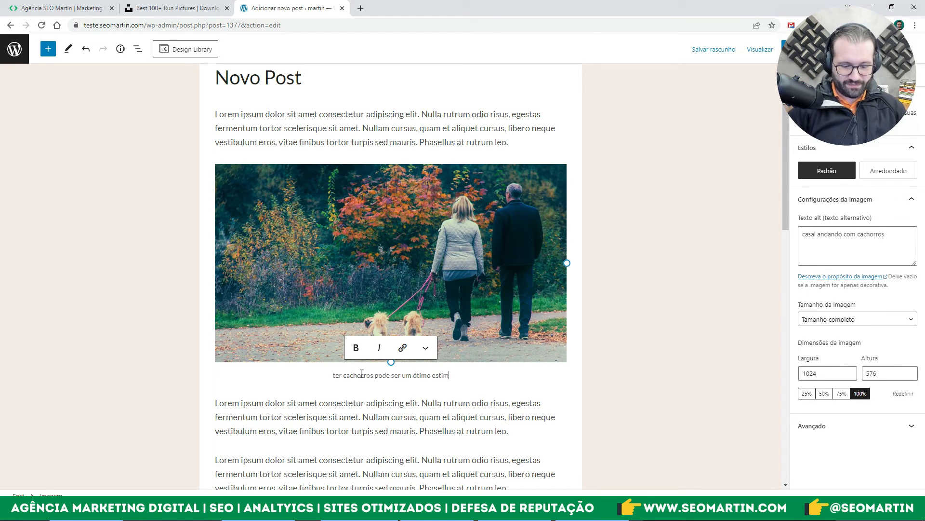
pyautogui.write('ulo para começa')
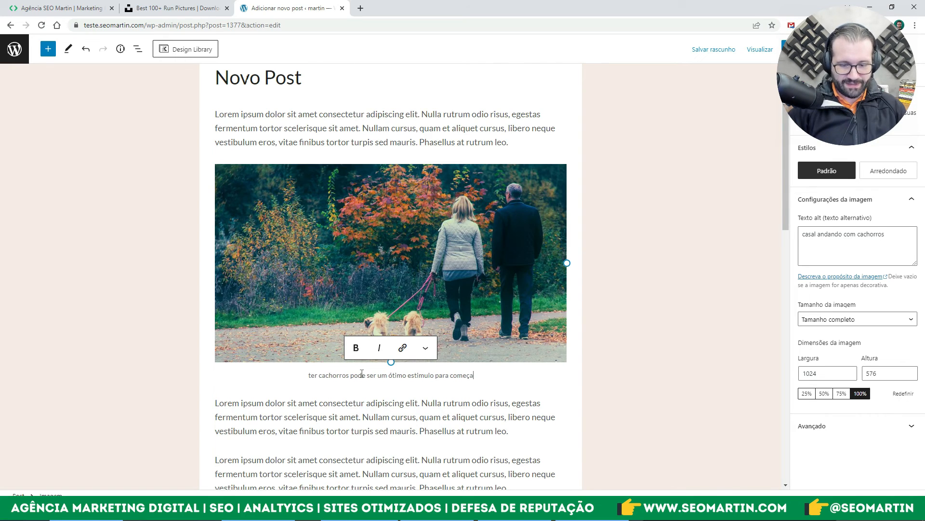
pyautogui.write('r a caminhar')
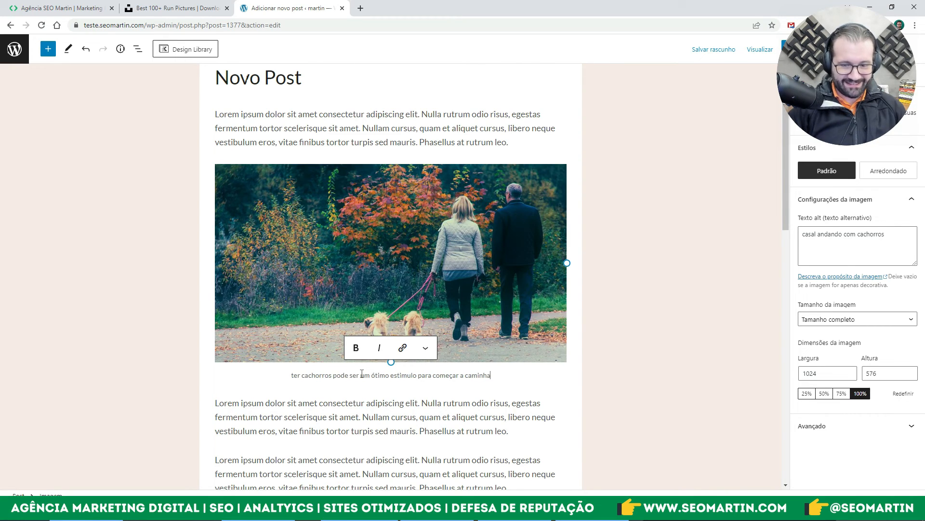
pyautogui.click(375, 407)
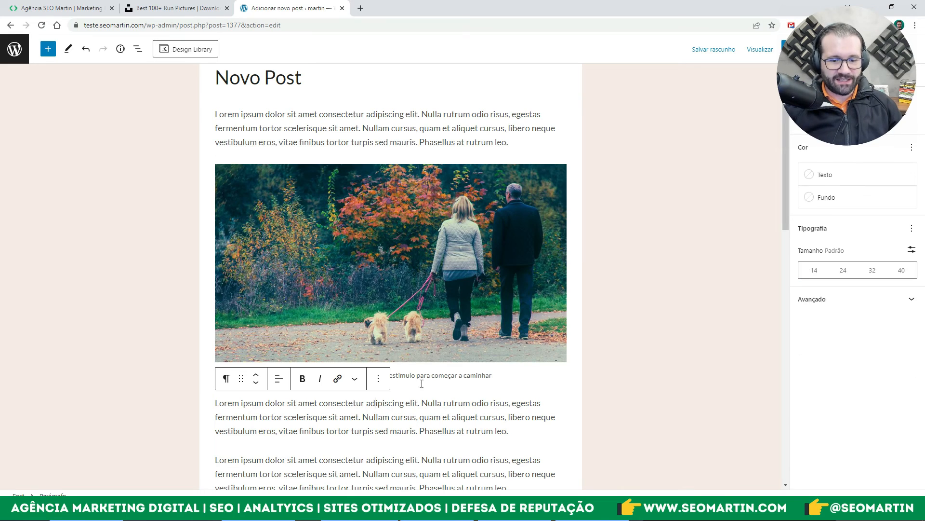
pyautogui.click(469, 332)
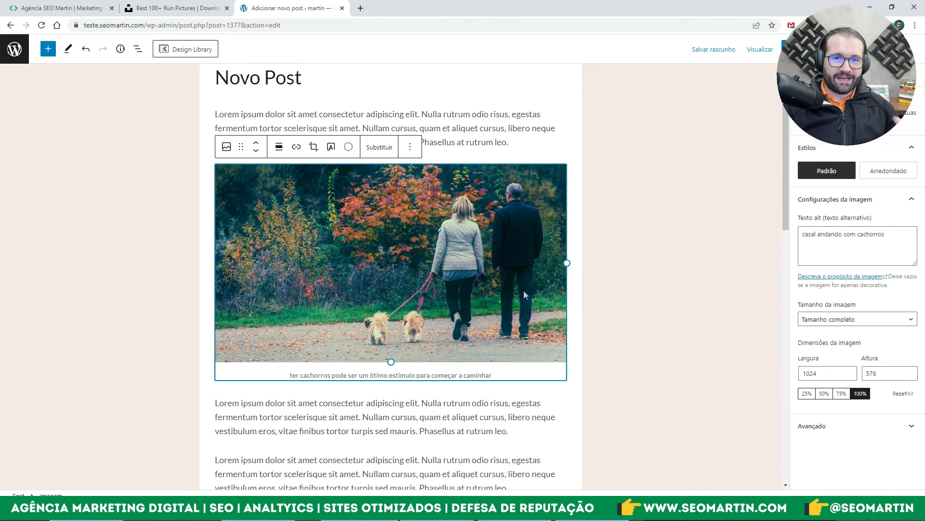
pyautogui.click(594, 512)
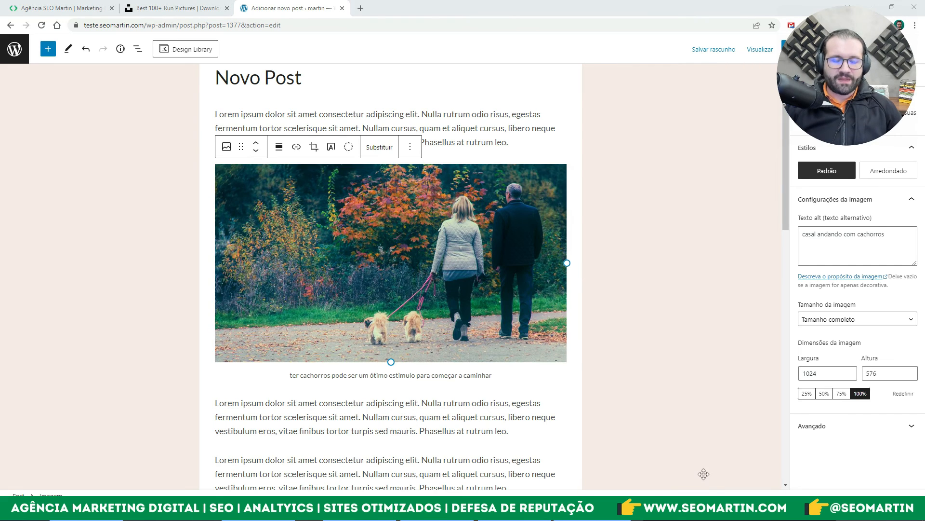